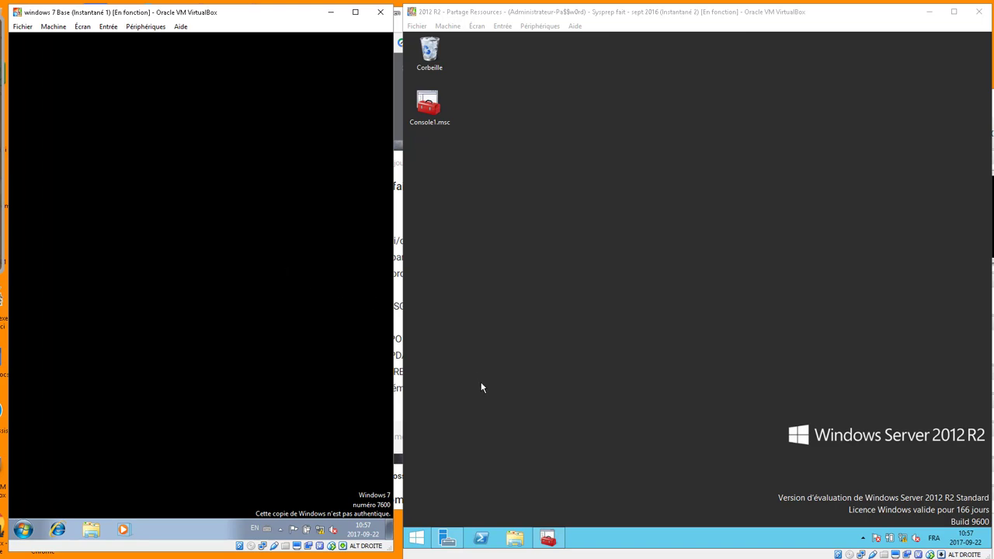
Launch the Add Roles and Features wizard and proceed to role selection with a role-based installation on SRV01.pme.lan.
{"action": "left_click", "coordinate": [445, 544]}
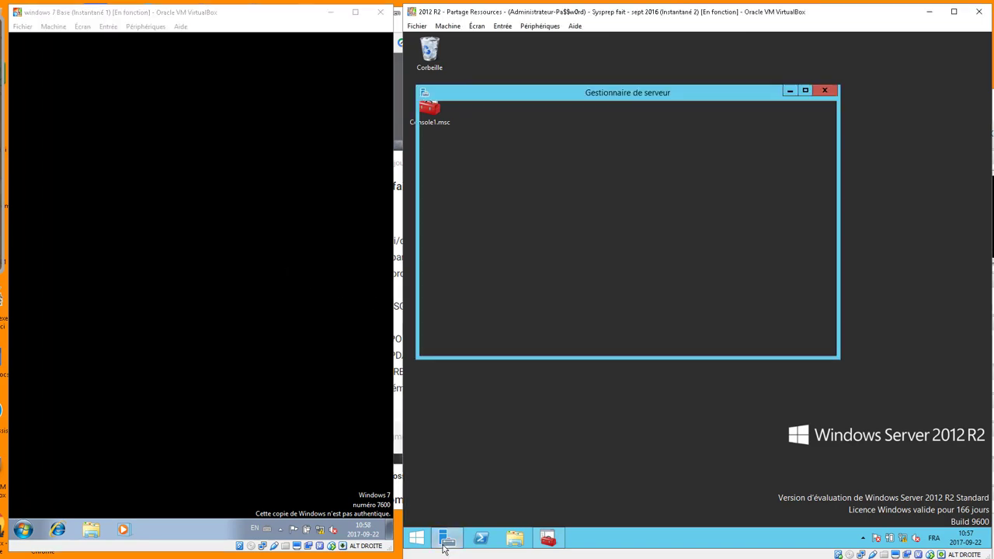
{"action": "left_click", "coordinate": [755, 118]}
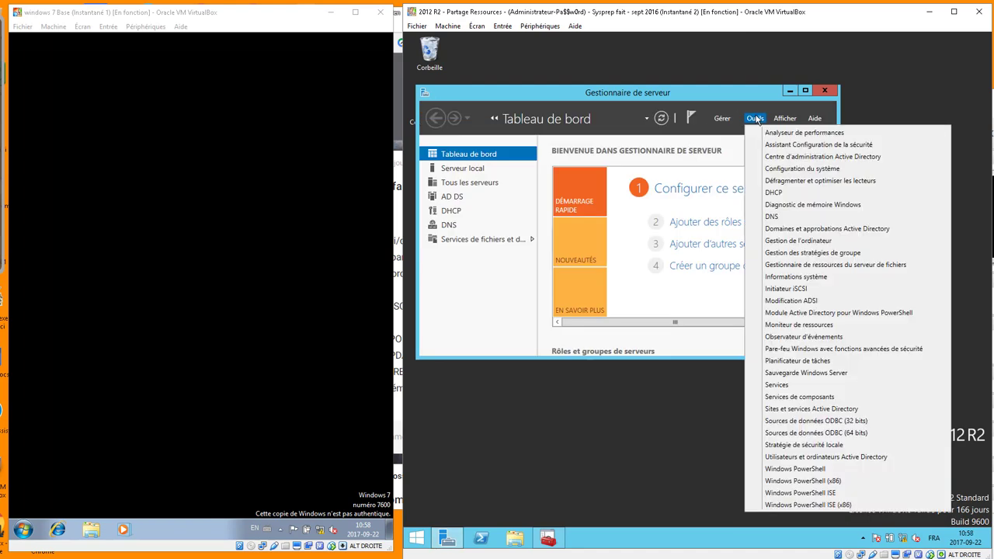
{"action": "left_click", "coordinate": [722, 119]}
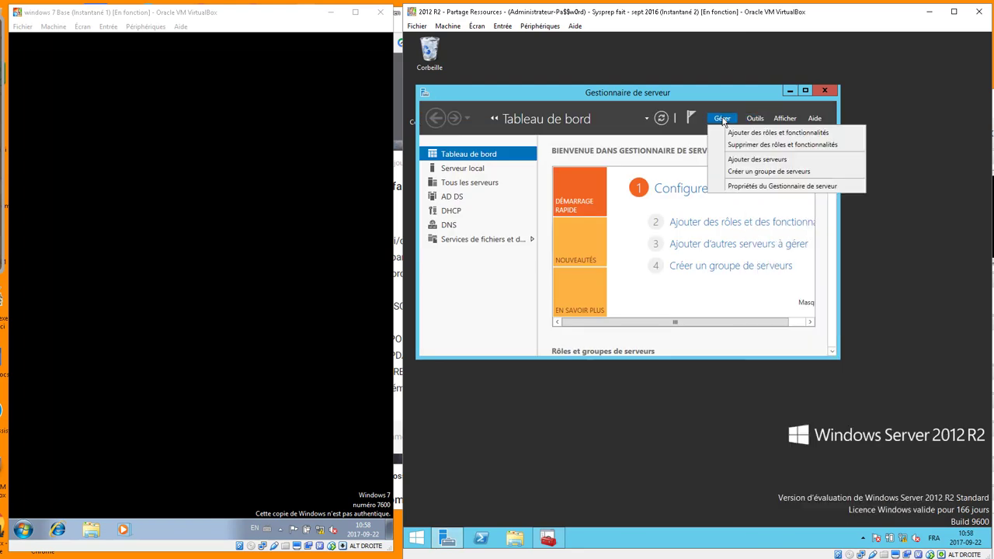
{"action": "left_click", "coordinate": [734, 134]}
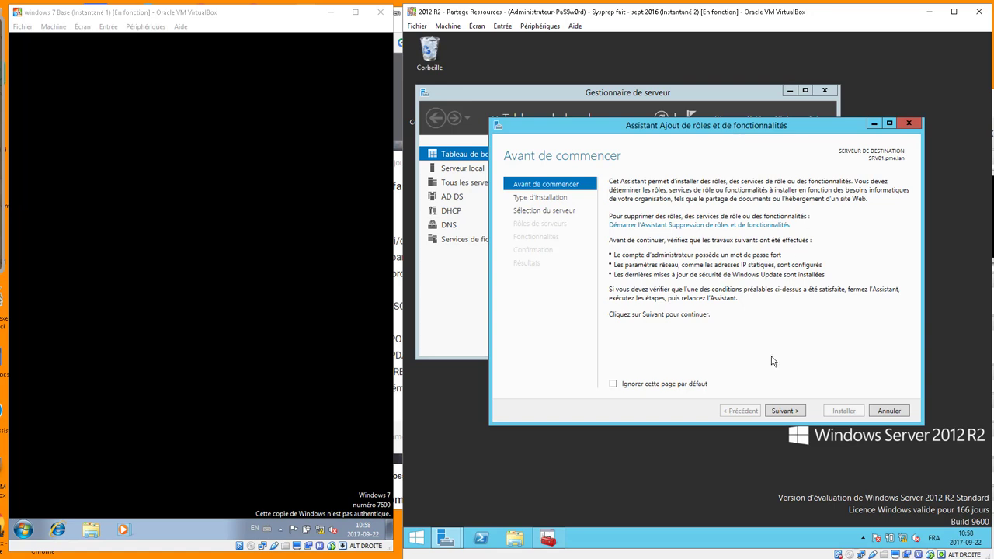
{"action": "left_click", "coordinate": [792, 411]}
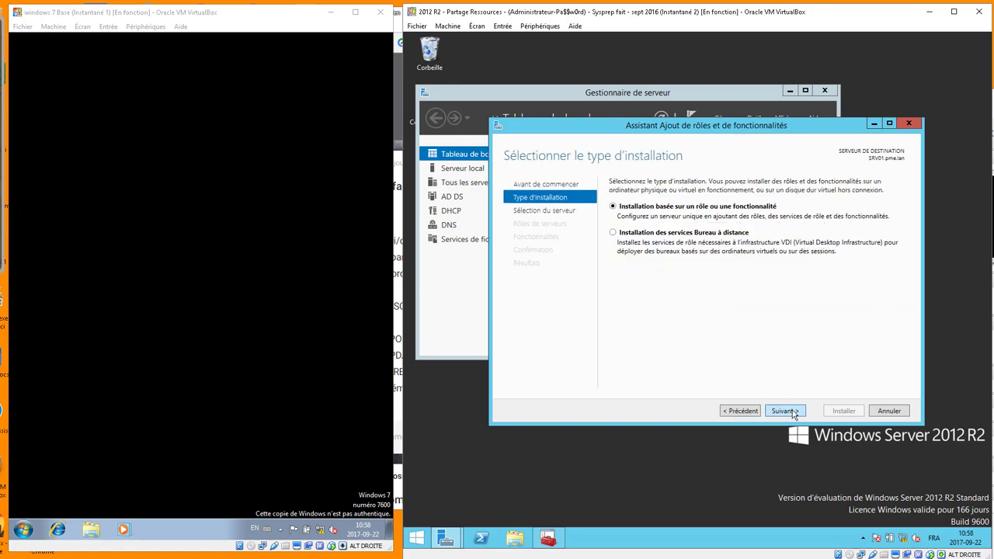
{"action": "left_click", "coordinate": [793, 411]}
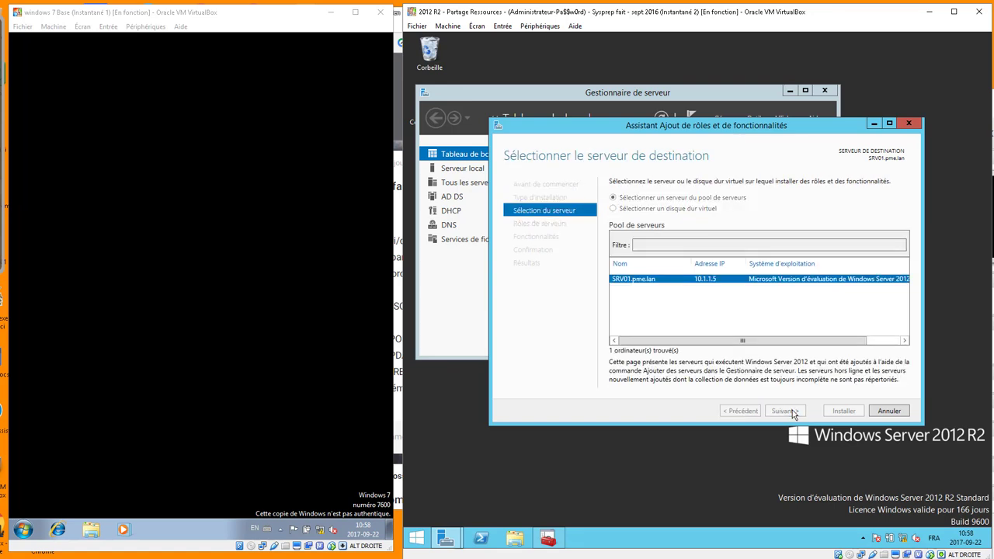
{"action": "left_click", "coordinate": [793, 412]}
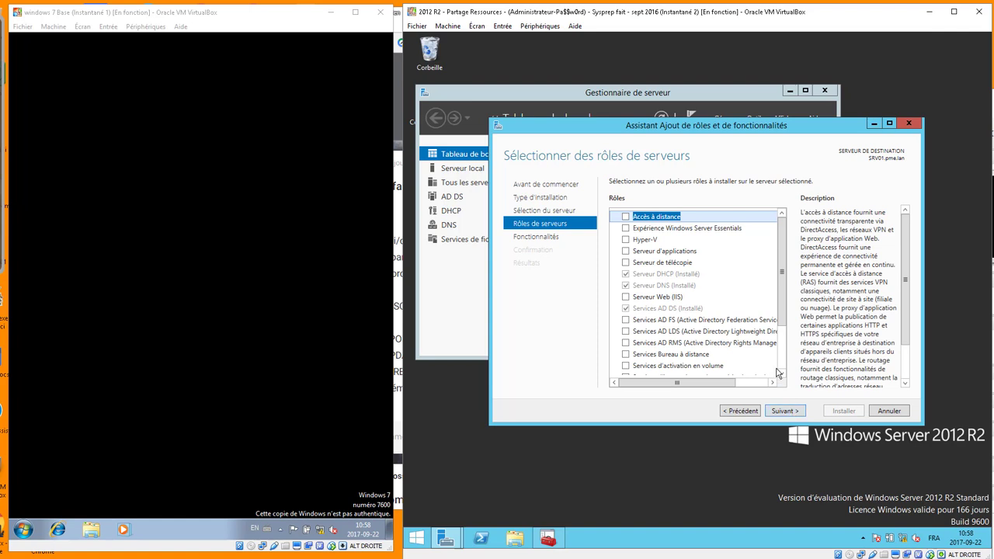
Select the Serveur Web (IIS) role with its management tools, keep the default features, and advance to its role services.
{"action": "left_click", "coordinate": [626, 296]}
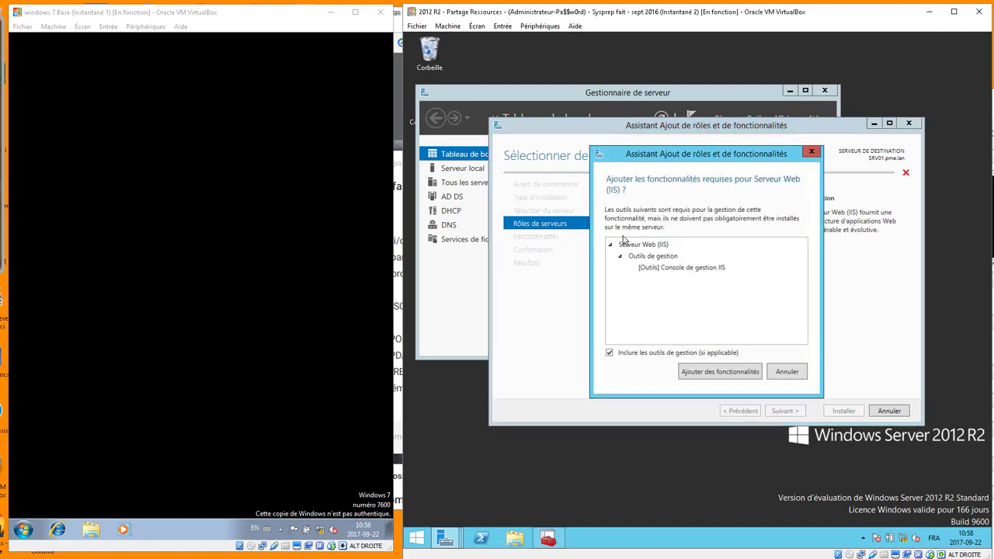
{"action": "left_click", "coordinate": [718, 372]}
{"action": "left_click", "coordinate": [783, 411]}
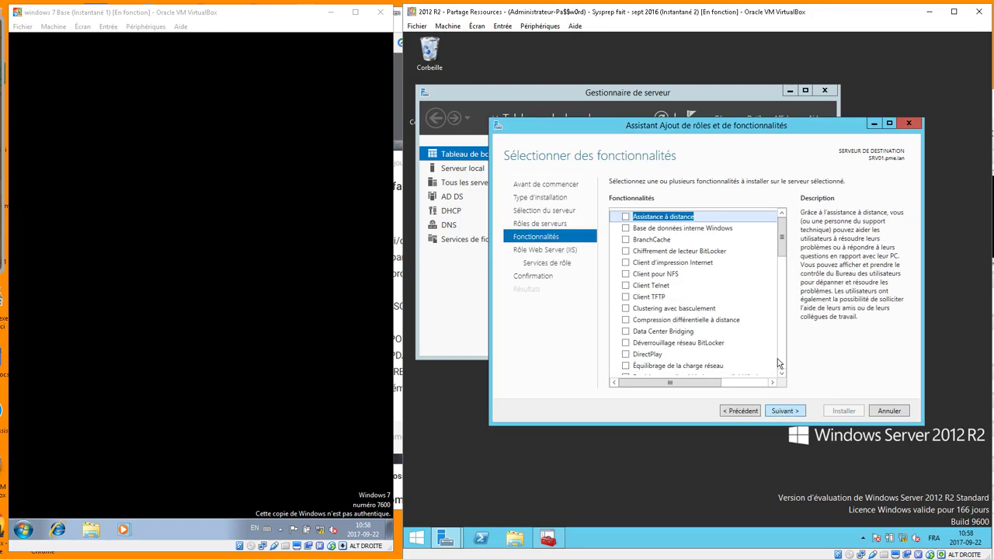
{"action": "left_click", "coordinate": [790, 417]}
{"action": "left_click", "coordinate": [790, 414]}
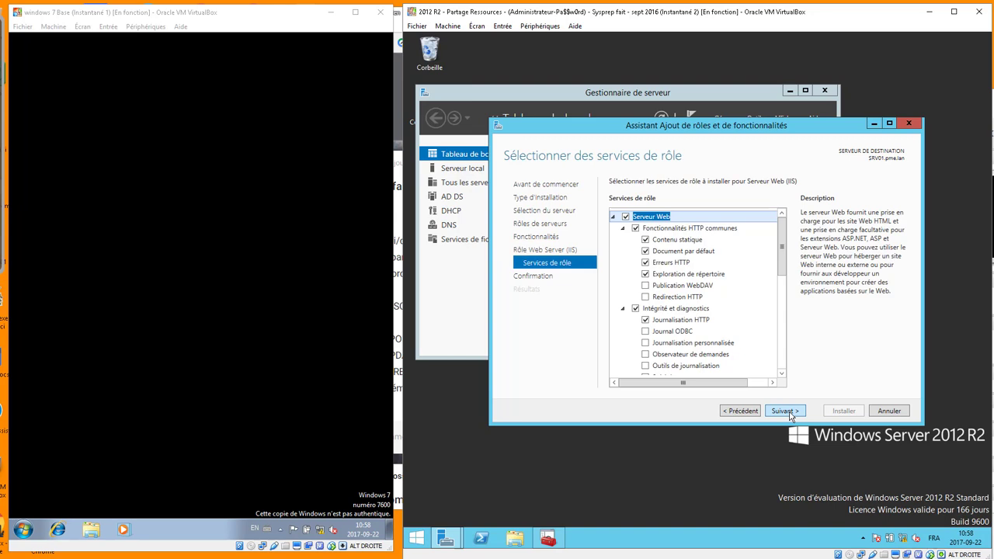
Include the Serveur FTP role service with Service FTP and start the installation.
{"action": "scroll", "coordinate": [781, 304], "scroll_direction": "down", "scroll_amount": 2}
{"action": "left_click_drag", "start_coordinate": [781, 304], "coordinate": [781, 243]}
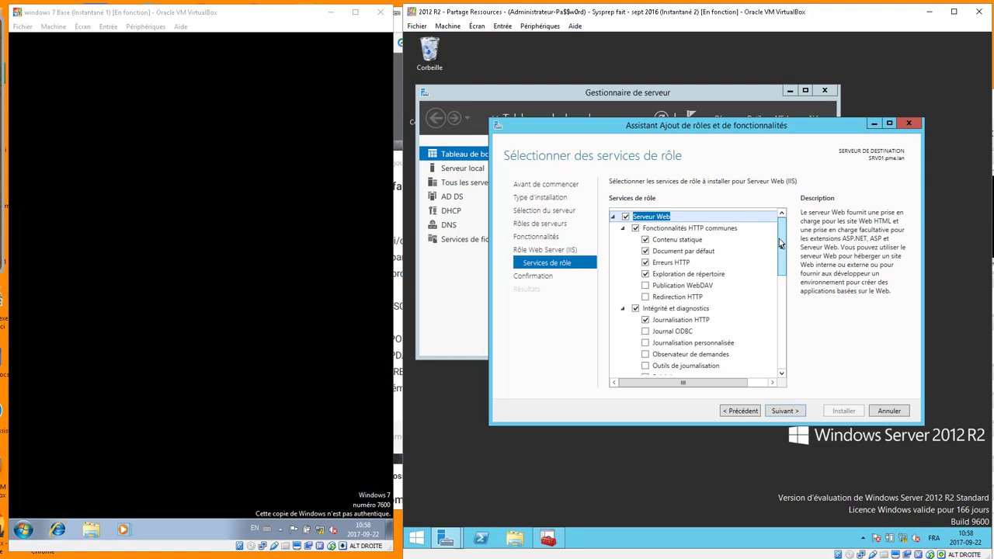
{"action": "left_click_drag", "start_coordinate": [782, 244], "coordinate": [791, 357]}
{"action": "left_click", "coordinate": [626, 346]}
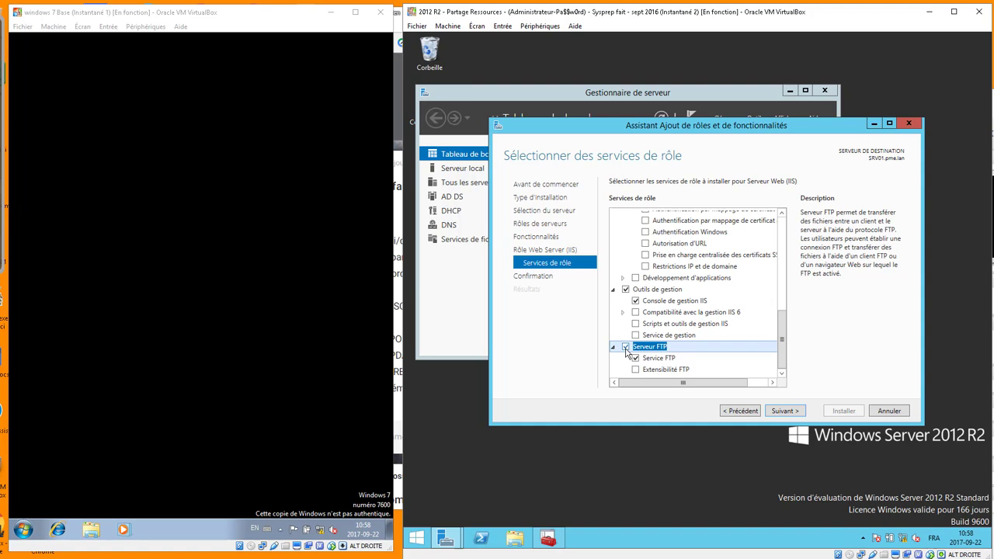
{"action": "left_click", "coordinate": [794, 412]}
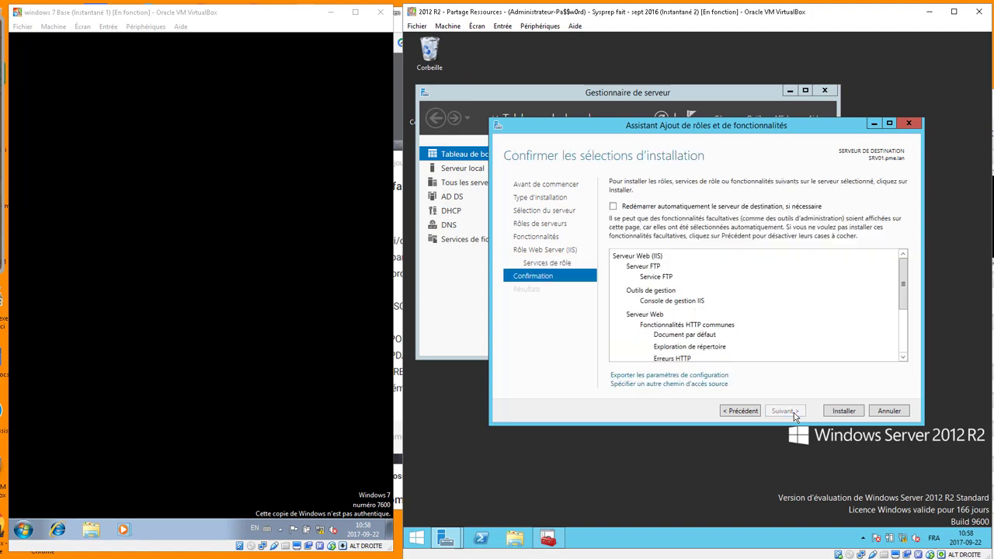
{"action": "left_click", "coordinate": [843, 411]}
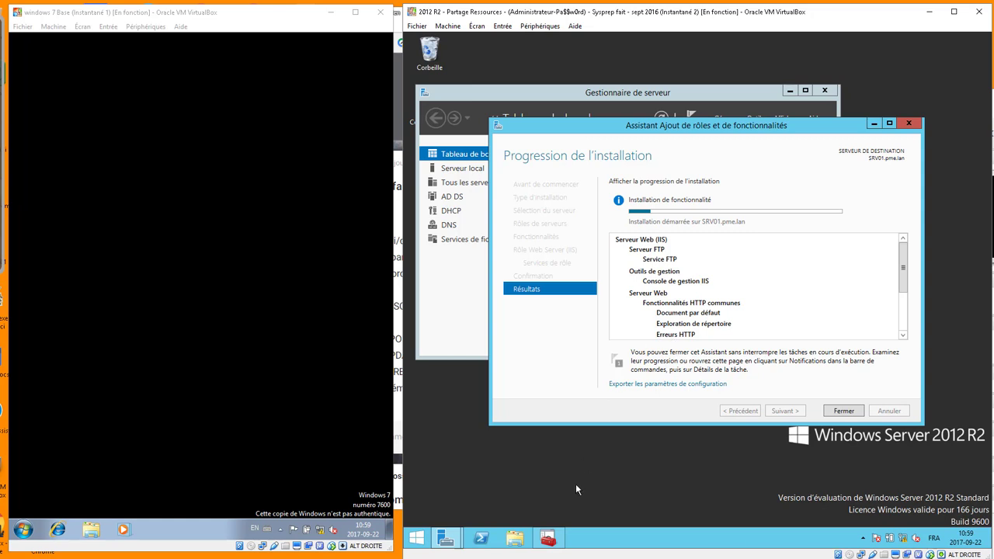
Move the installation wizard aside and open the pme.lan forward lookup zone in the DNS manager.
{"action": "left_click_drag", "start_coordinate": [669, 125], "coordinate": [771, 205]}
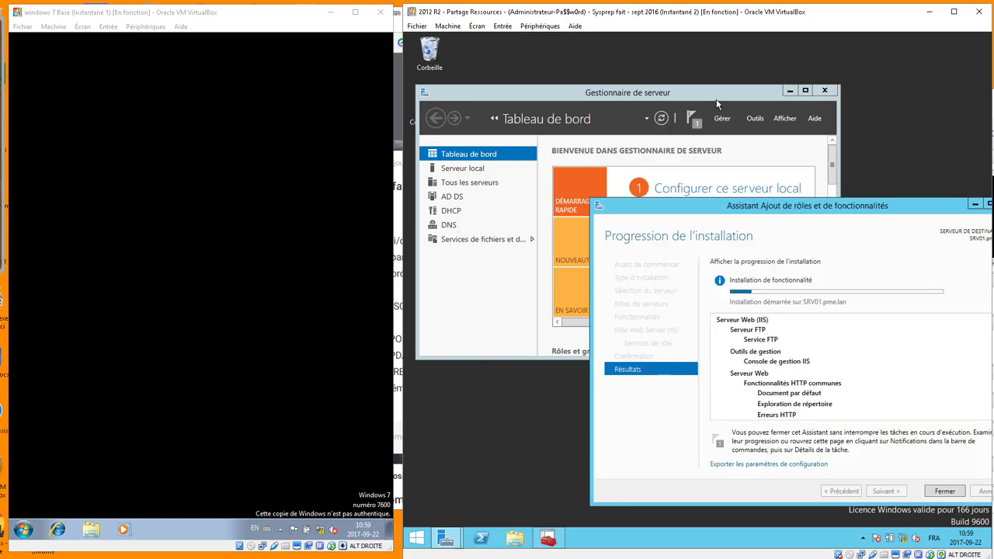
{"action": "left_click", "coordinate": [716, 99]}
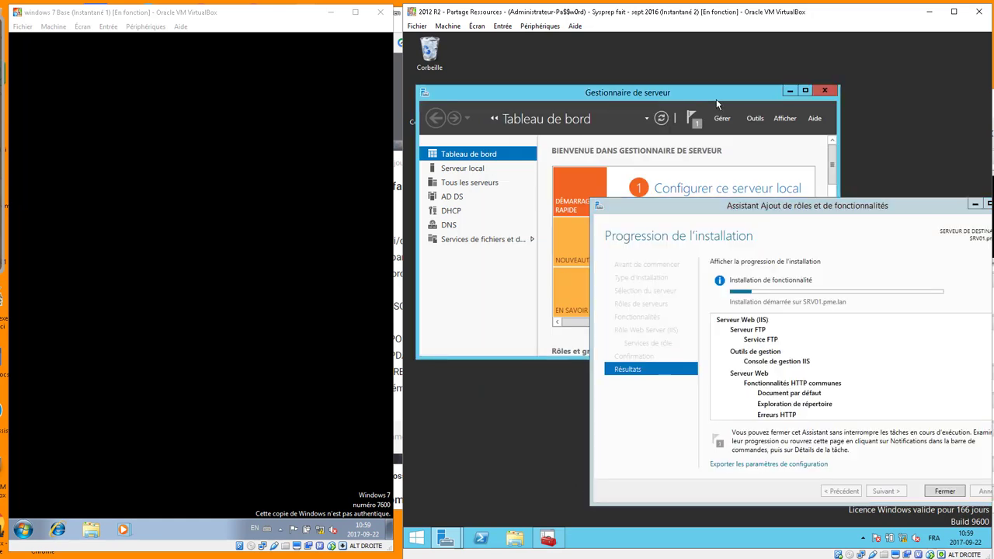
{"action": "left_click", "coordinate": [758, 121]}
{"action": "left_click", "coordinate": [772, 217]}
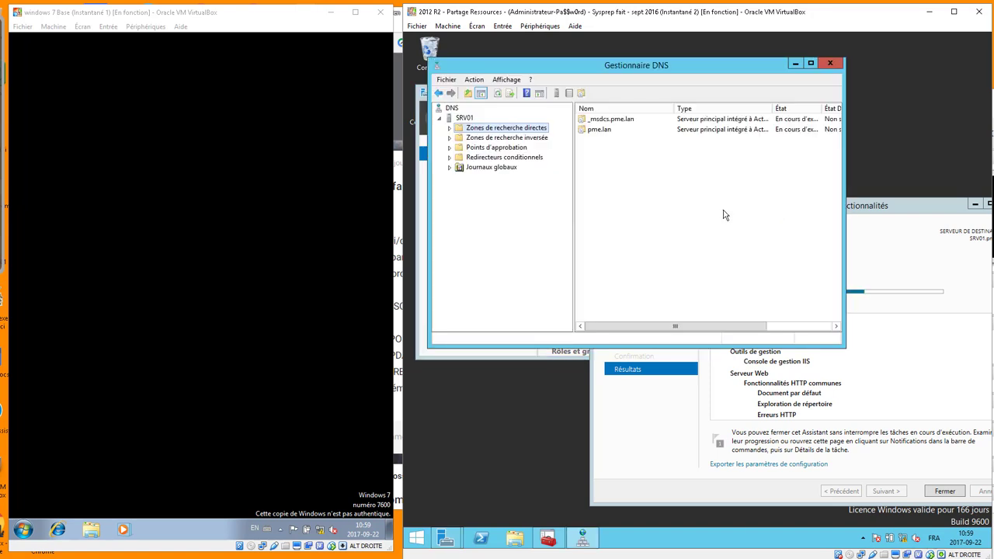
{"action": "left_click", "coordinate": [449, 129]}
{"action": "left_click", "coordinate": [487, 149]}
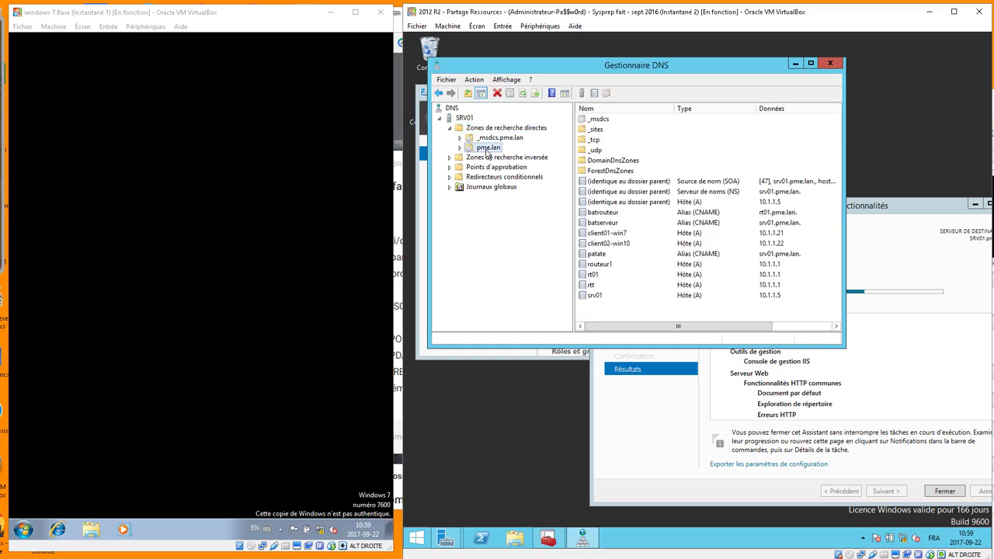
Start a new CNAME record in the pme.lan zone with the alias name mariosky.
{"action": "right_click", "coordinate": [604, 304]}
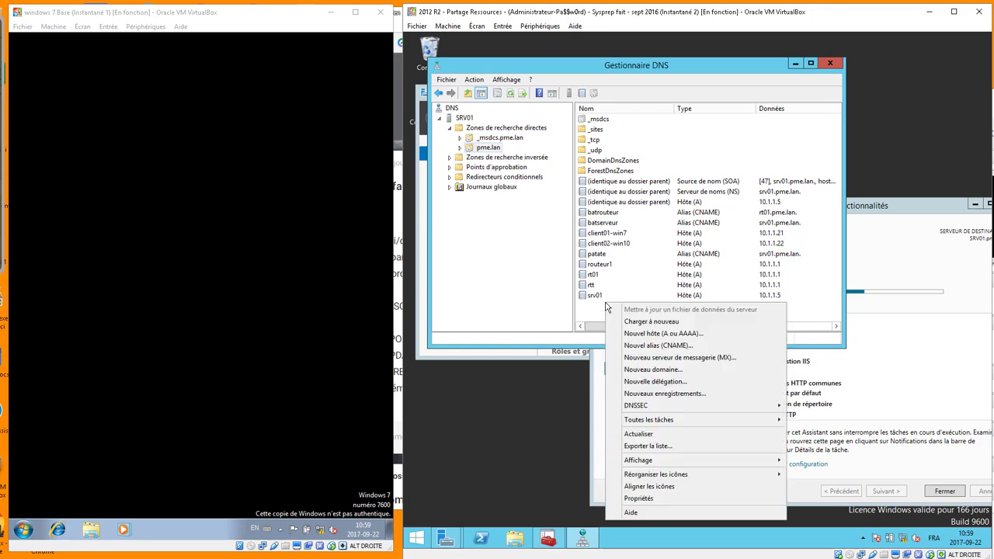
{"action": "left_click", "coordinate": [635, 345]}
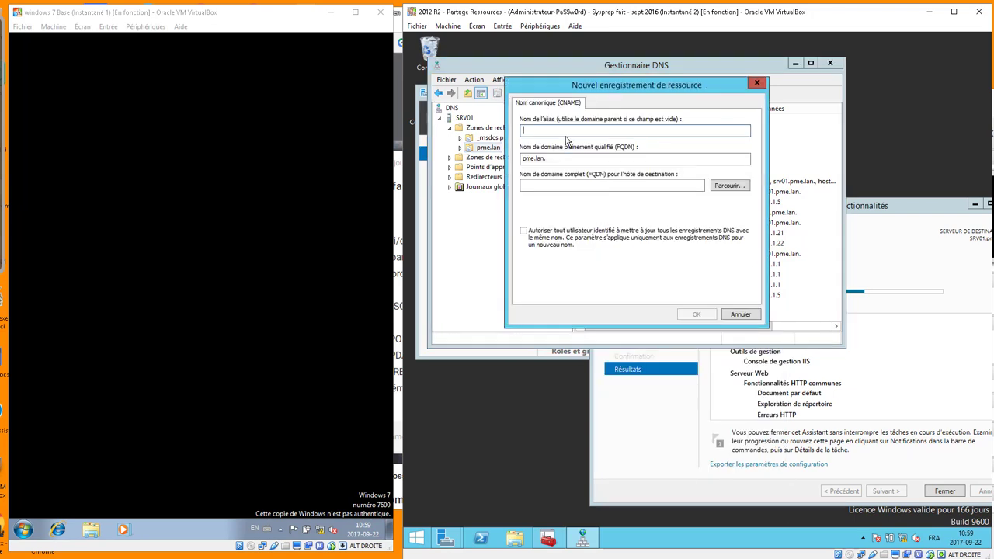
{"action": "type", "text": "in"}
{"action": "key", "text": "BackSpace"}
{"action": "key", "text": "BackSpace"}
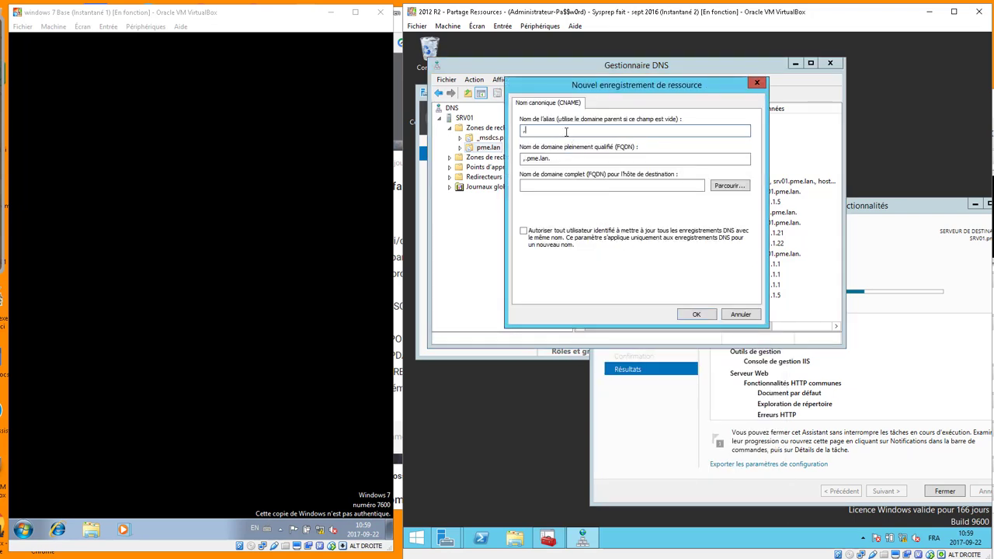
{"action": "type", "text": "mariosky"}
{"action": "left_click", "coordinate": [592, 183]}
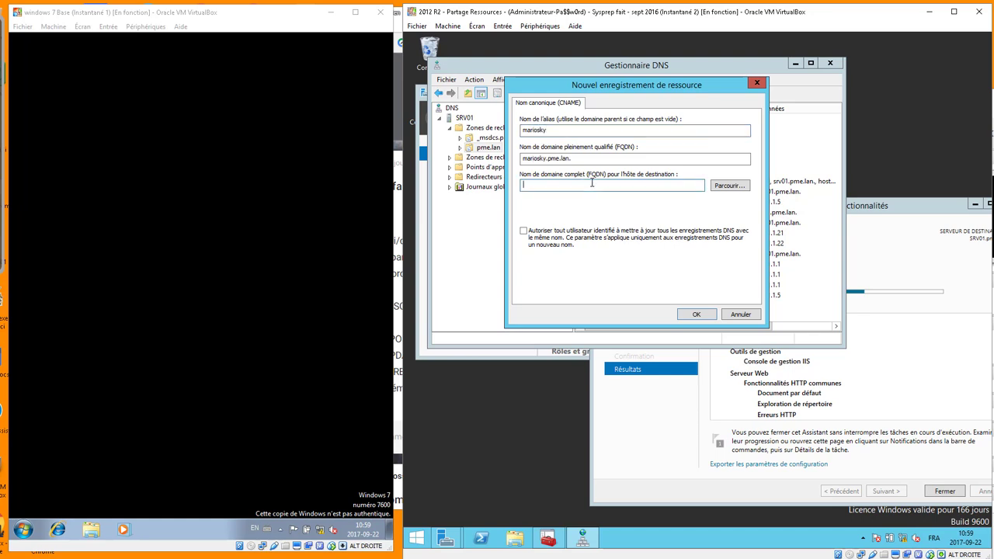
Point the mariosky alias to the srv01.pme.lan host, allow authenticated users to update its records, and save it.
{"action": "left_click", "coordinate": [728, 185]}
{"action": "double_click", "coordinate": [556, 170]}
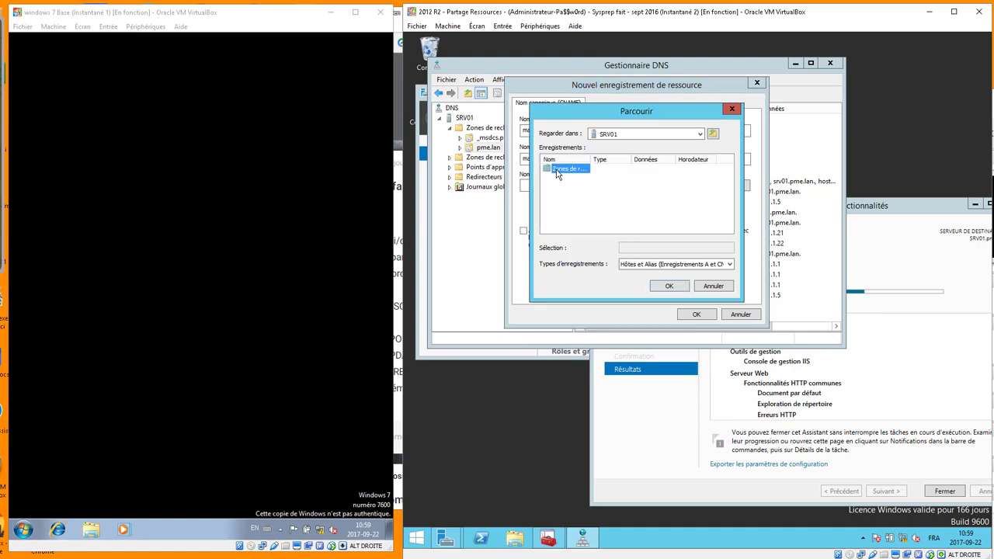
{"action": "double_click", "coordinate": [561, 179]}
{"action": "left_click_drag", "start_coordinate": [590, 159], "coordinate": [619, 157]}
{"action": "left_click_drag", "start_coordinate": [729, 173], "coordinate": [729, 207]}
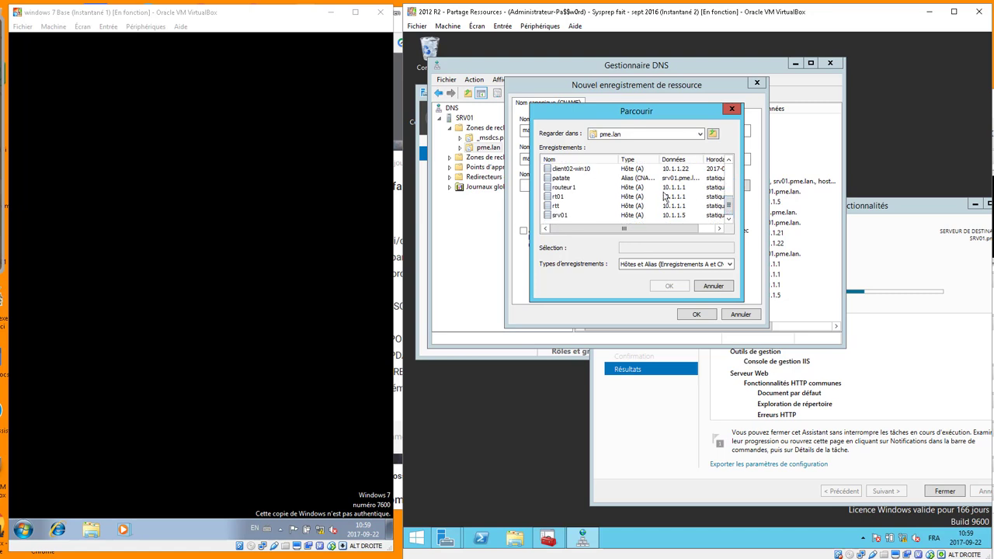
{"action": "left_click", "coordinate": [559, 215]}
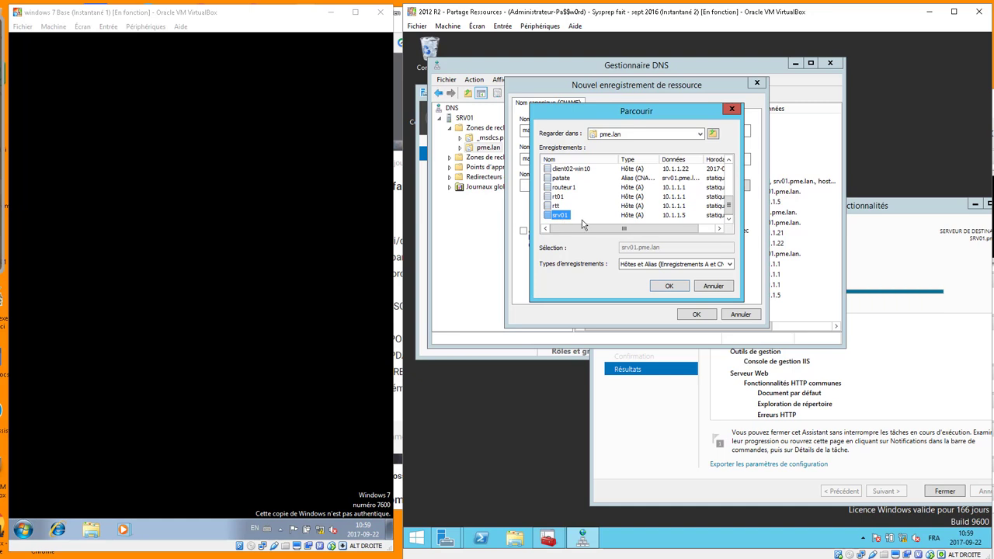
{"action": "left_click", "coordinate": [659, 285]}
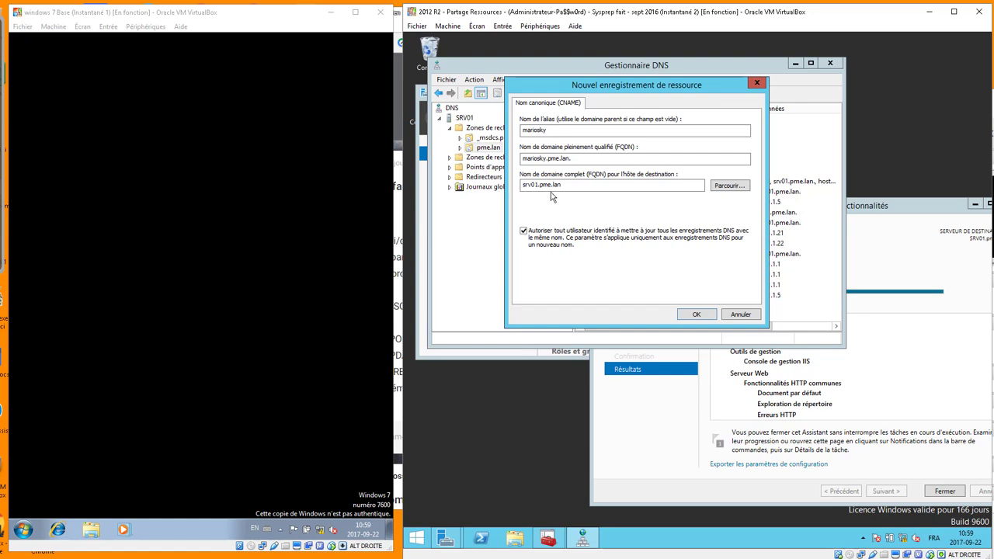
{"action": "left_click", "coordinate": [695, 314]}
Create a CNAME alias named gotham in pme.lan targeting srv01.pme.lan, with updates allowed for authenticated users.
{"action": "right_click", "coordinate": [607, 316]}
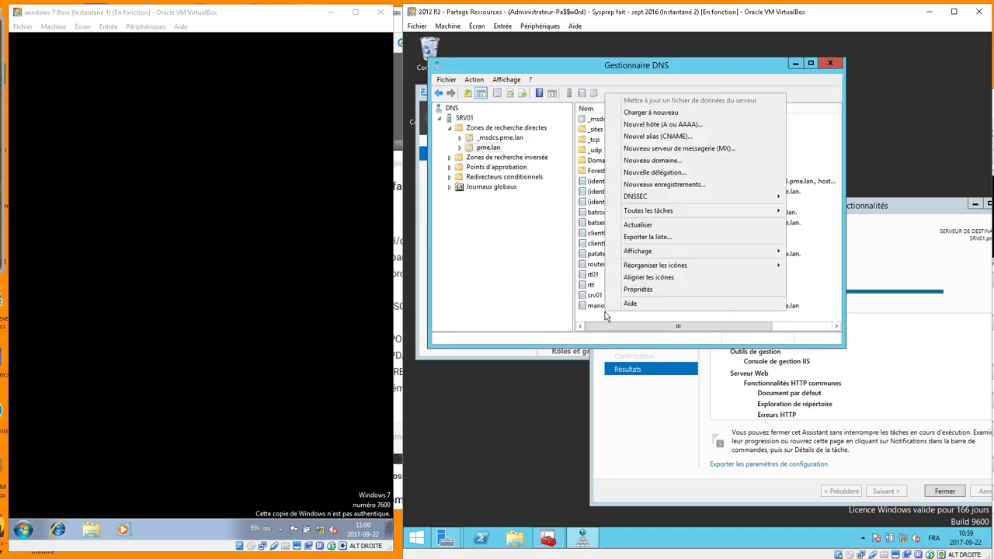
{"action": "left_click", "coordinate": [662, 138]}
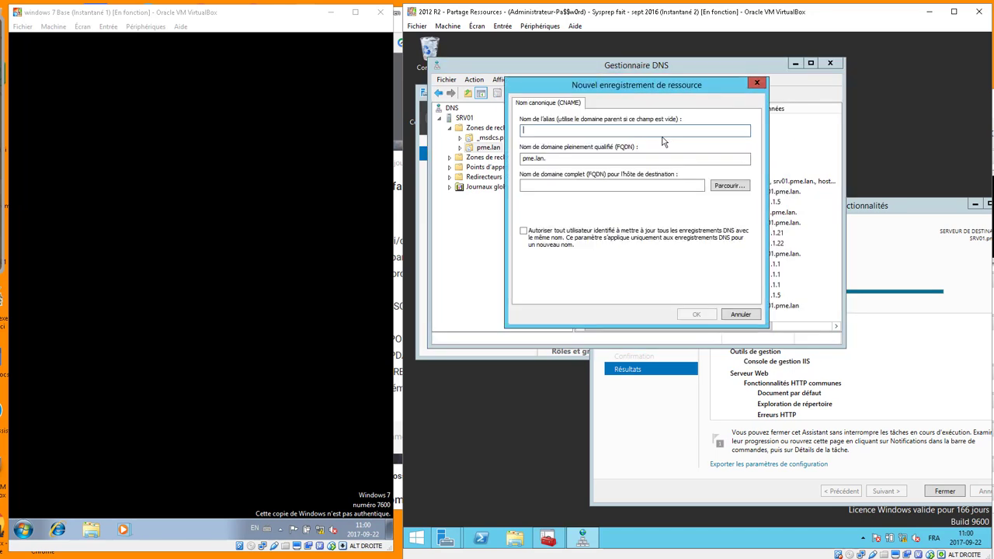
{"action": "type", "text": "gotham"}
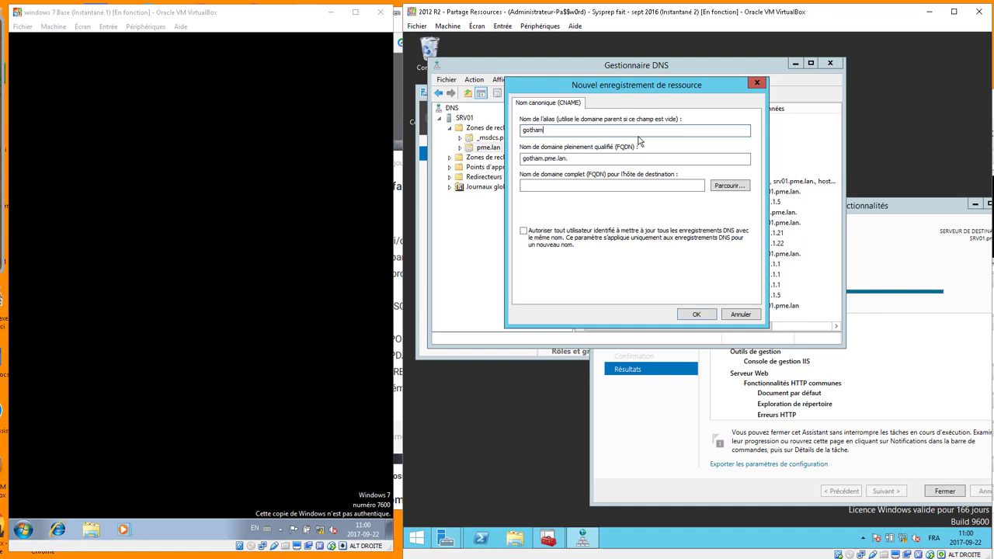
{"action": "left_click", "coordinate": [726, 188]}
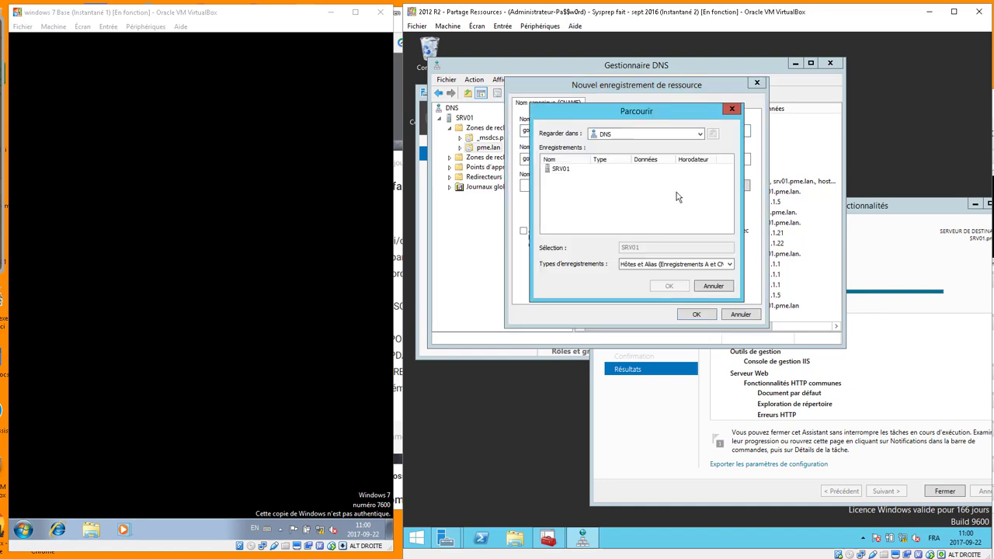
{"action": "double_click", "coordinate": [552, 170]}
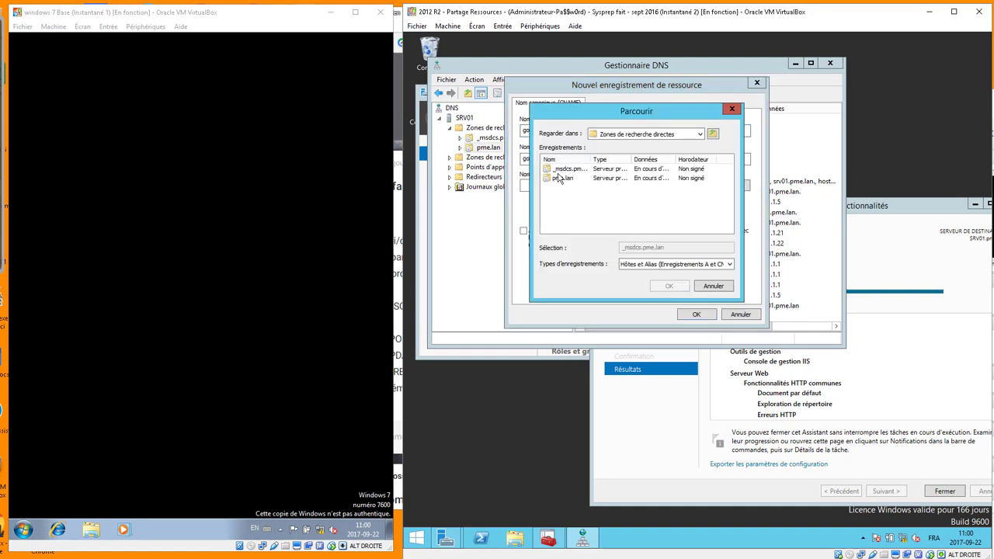
{"action": "double_click", "coordinate": [559, 177]}
{"action": "scroll", "coordinate": [572, 188], "scroll_direction": "down", "scroll_amount": 3}
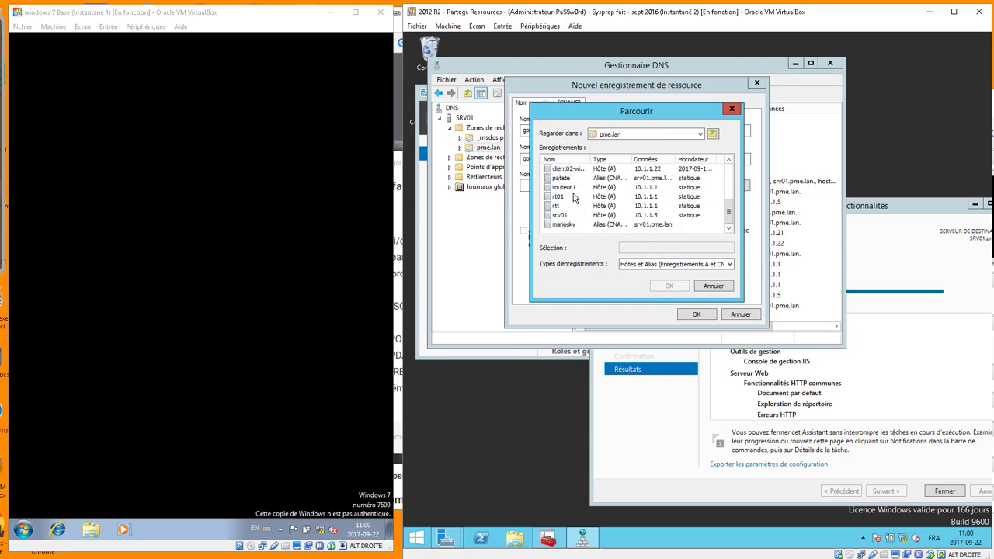
{"action": "left_click", "coordinate": [559, 215]}
{"action": "left_click", "coordinate": [668, 286]}
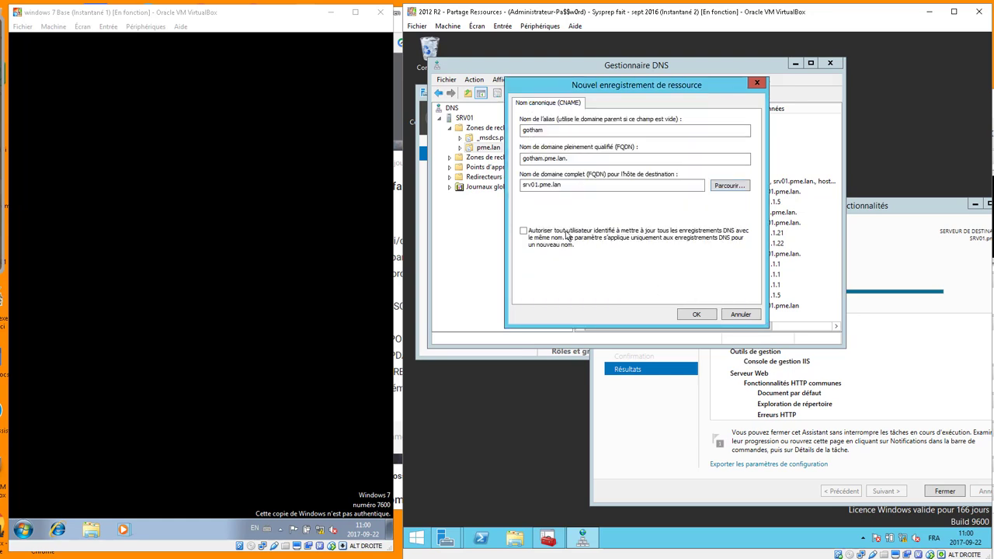
{"action": "left_click", "coordinate": [524, 232]}
{"action": "left_click", "coordinate": [696, 314]}
Switch to the Windows 7 client and open a command prompt by running cmd.
{"action": "left_click", "coordinate": [196, 307]}
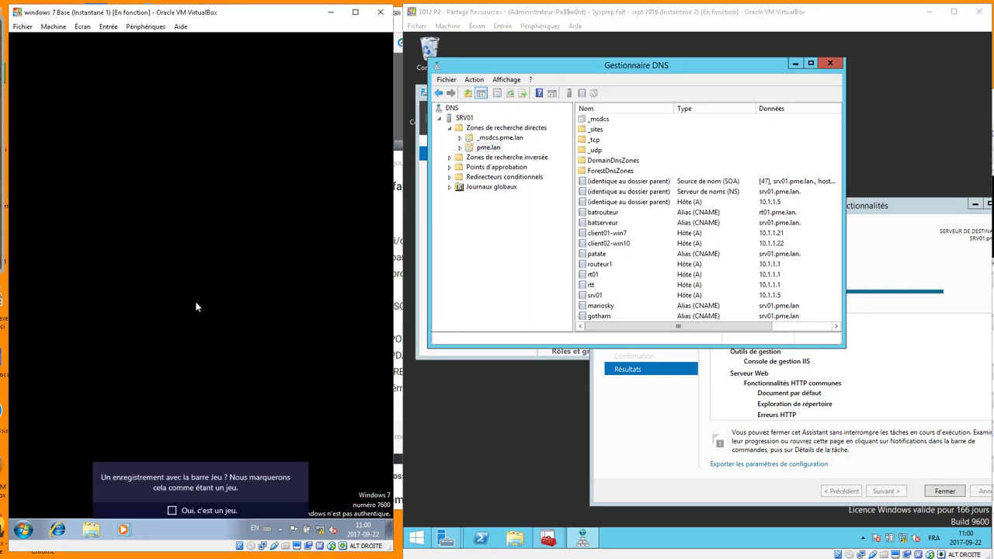
{"action": "key", "text": "super+r"}
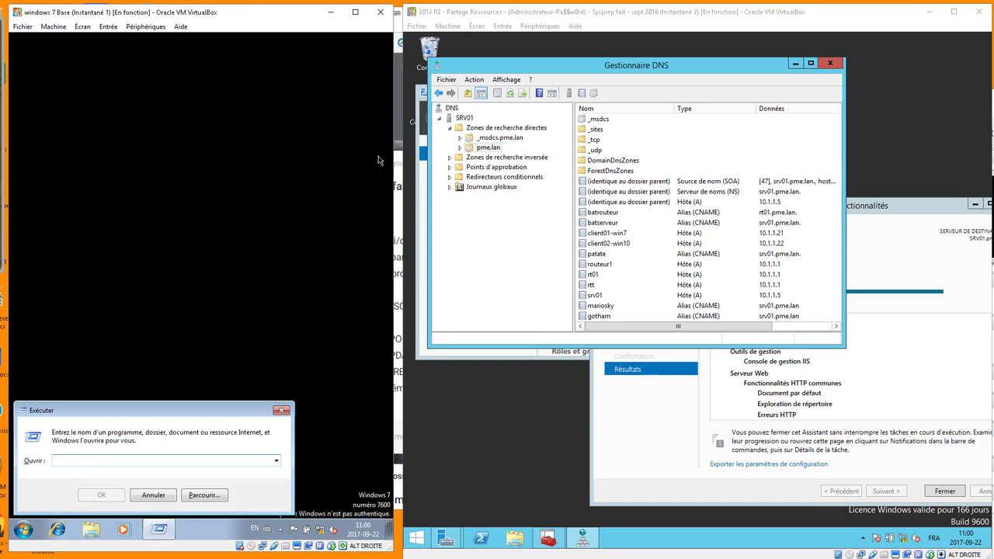
{"action": "right_click", "coordinate": [161, 531]}
{"action": "left_click", "coordinate": [155, 513]}
{"action": "type", "text": "cmd"}
{"action": "key", "text": "Return"}
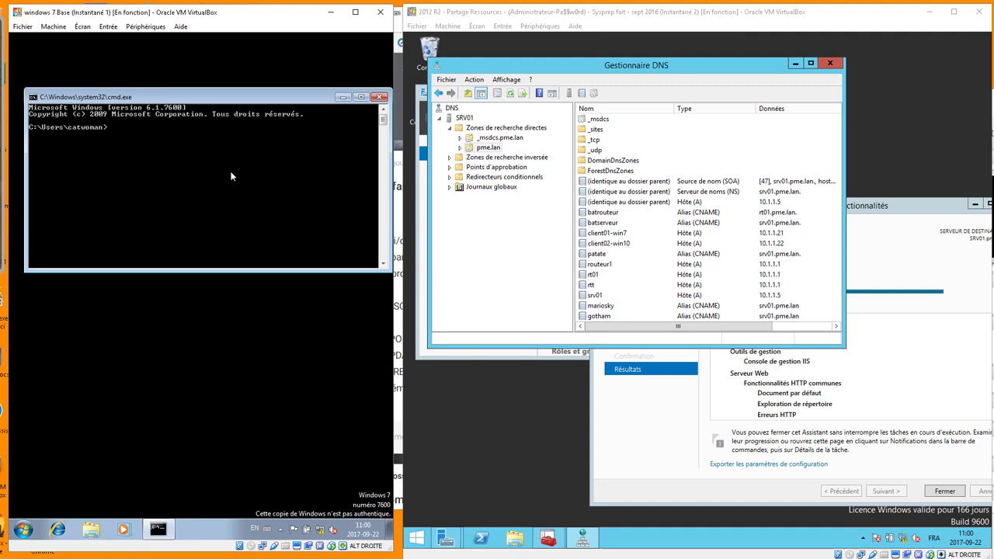
Ping the gotham and mariosky aliases from the client to test name resolution.
{"action": "type", "text": "ping gotham"}
{"action": "key", "text": "Return"}
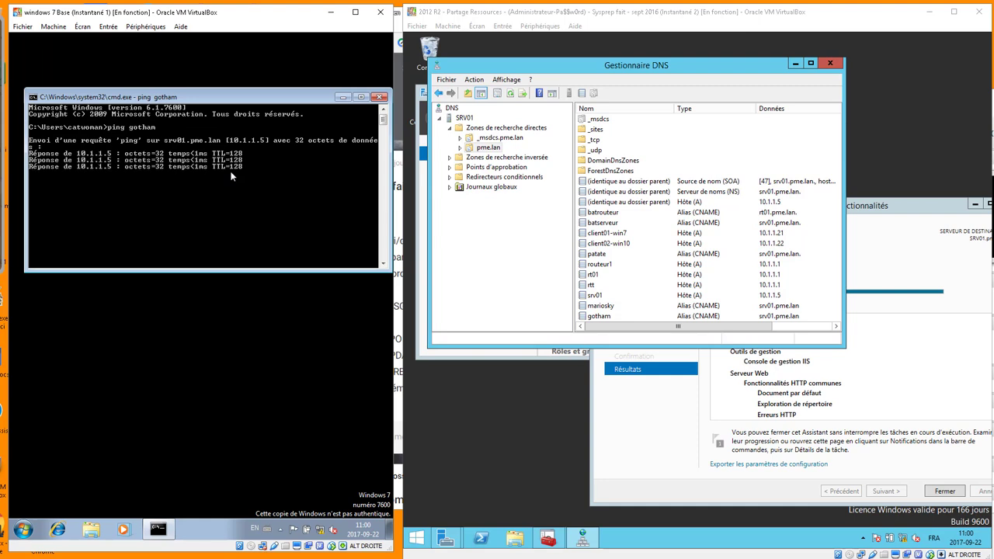
{"action": "type", "text": "ping mariosky"}
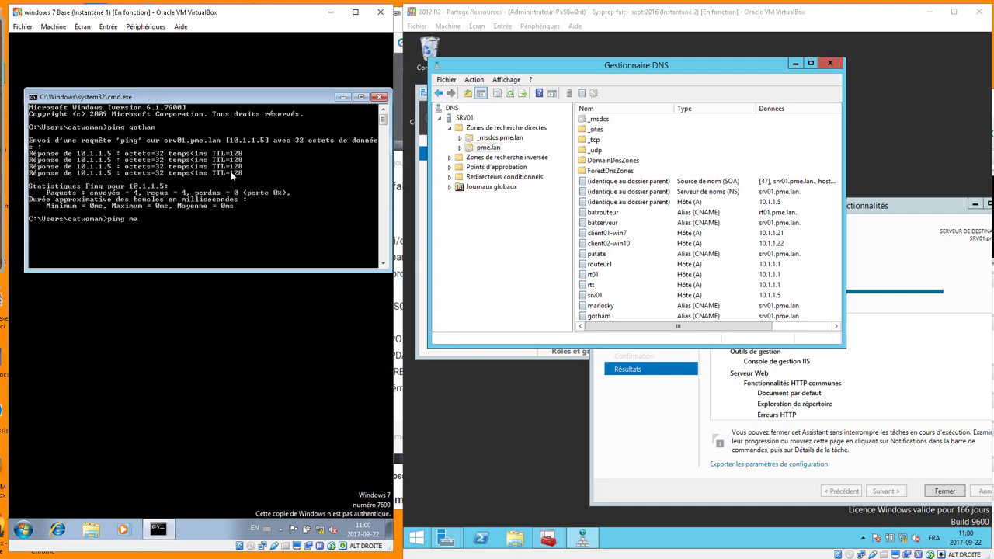
{"action": "key", "text": "Return"}
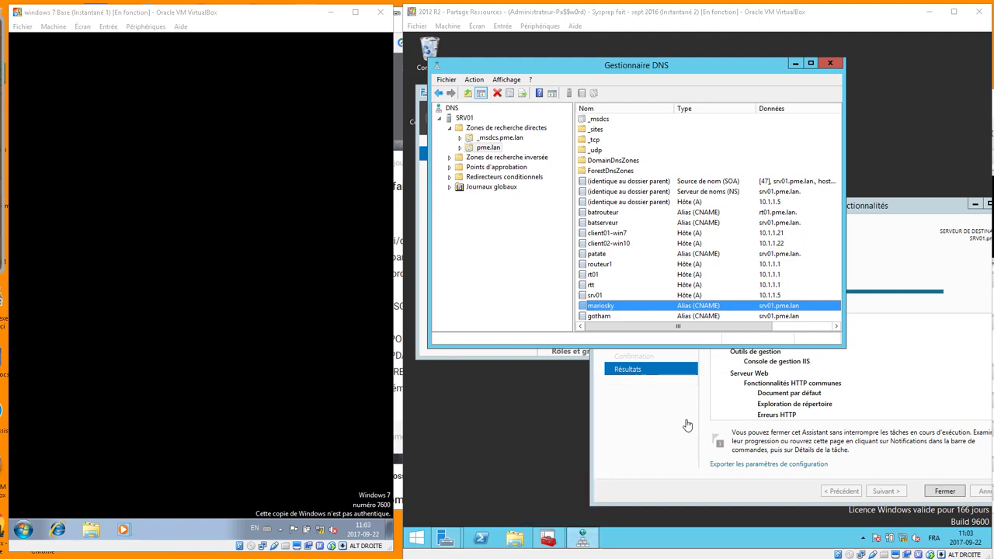
On the 2012 R2 server, close the DNS manager and the completed role installation wizard.
{"action": "left_click", "coordinate": [834, 63]}
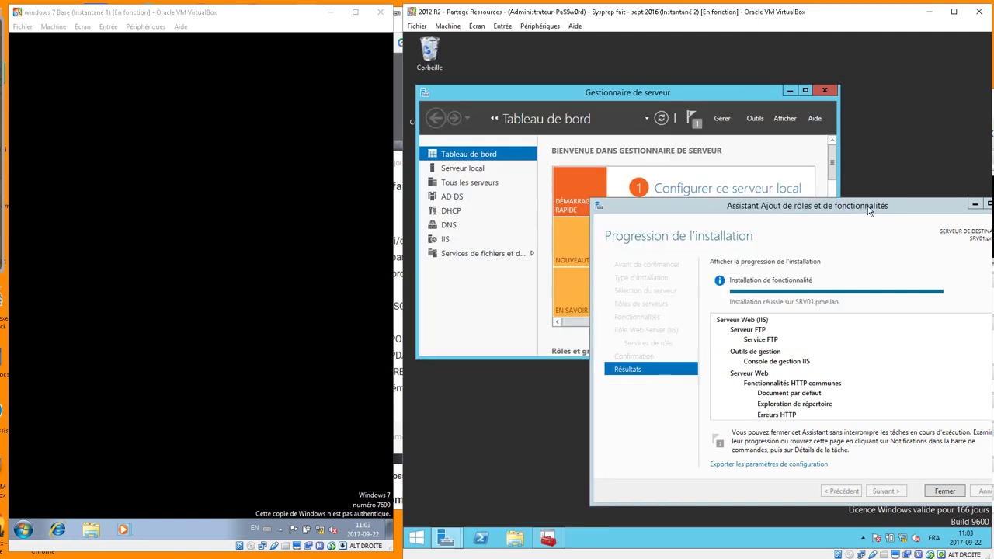
{"action": "left_click_drag", "start_coordinate": [868, 208], "coordinate": [772, 109]}
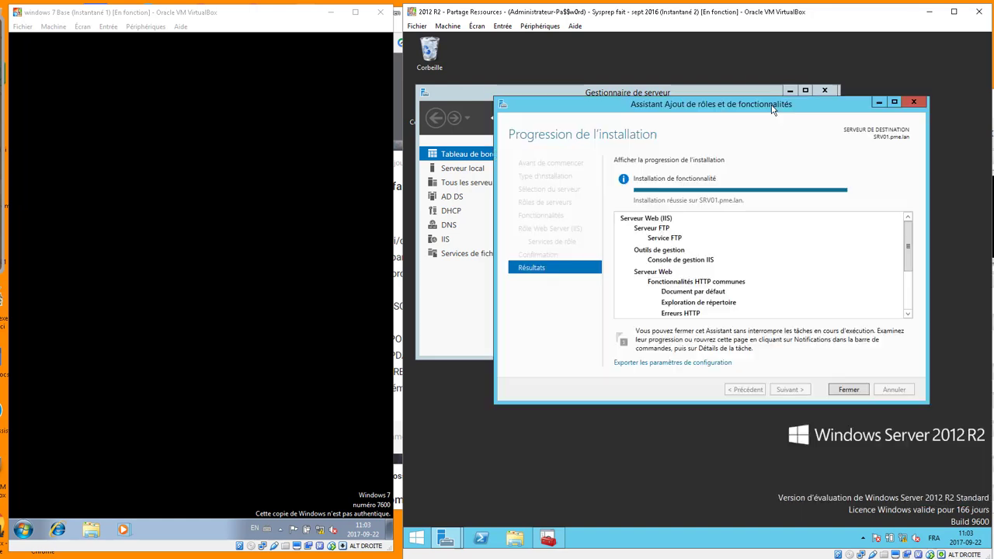
{"action": "left_click", "coordinate": [860, 391]}
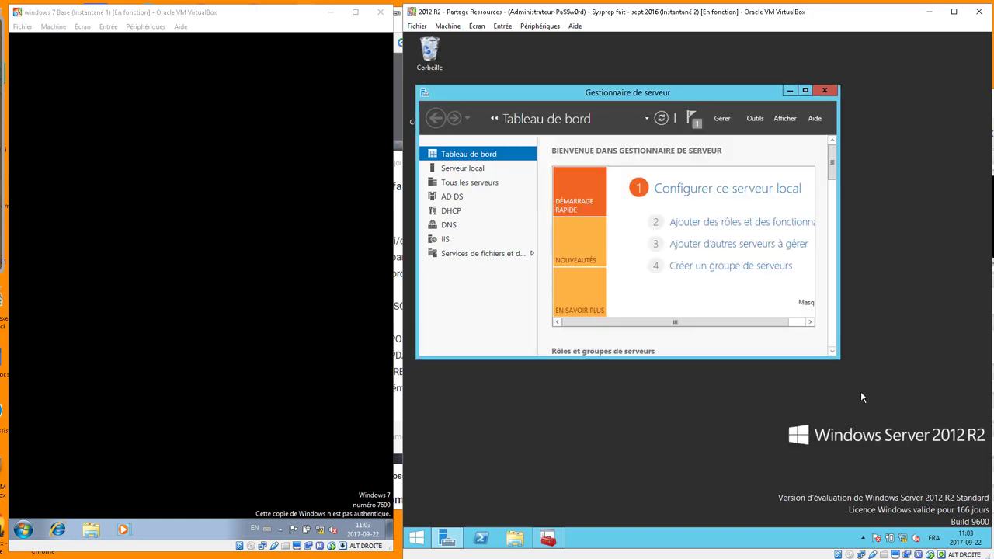
Open the Internet Information Services (IIS) manager from Server Manager, move it aside, and close Server Manager.
{"action": "left_click", "coordinate": [755, 119]}
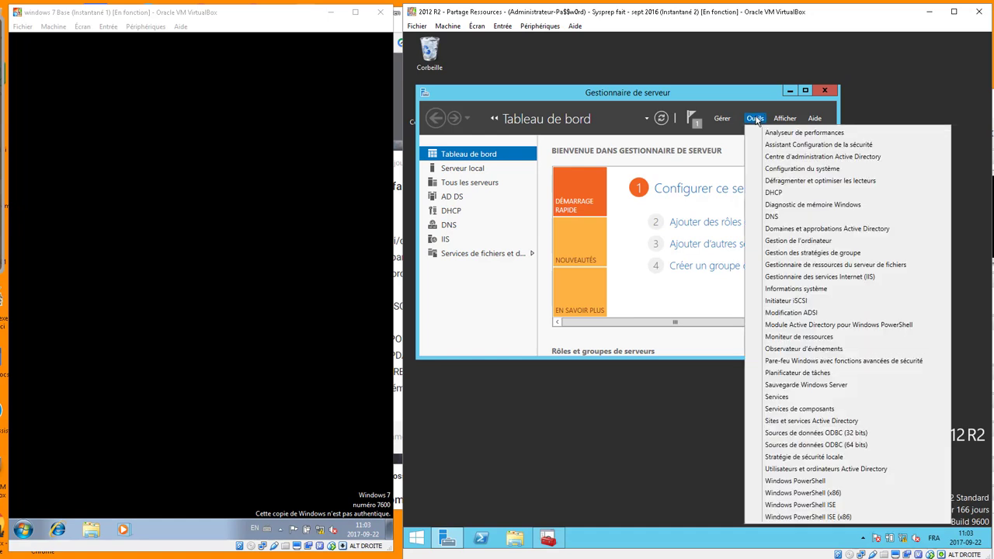
{"action": "left_click", "coordinate": [813, 277]}
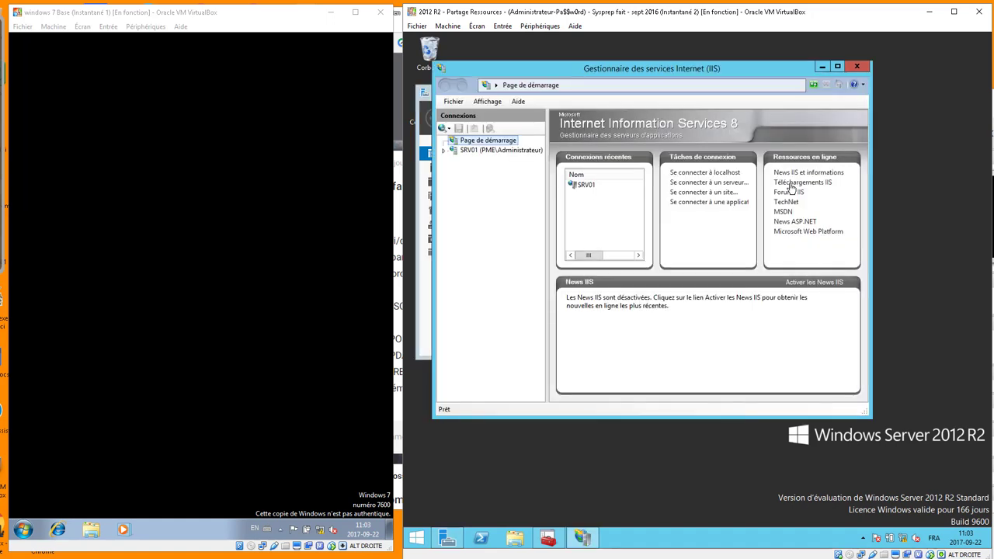
{"action": "left_click_drag", "start_coordinate": [741, 76], "coordinate": [818, 83]}
{"action": "left_click", "coordinate": [467, 98]}
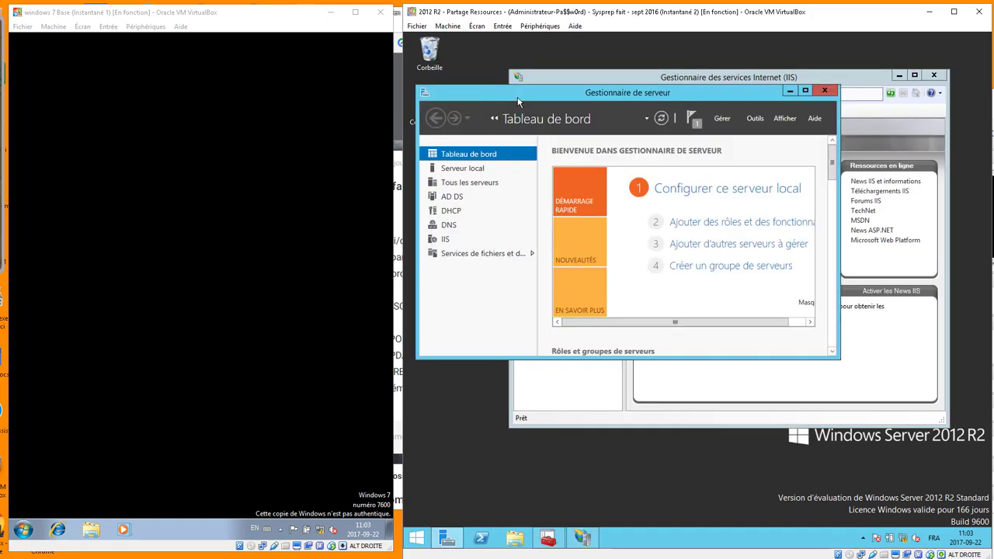
{"action": "left_click", "coordinate": [829, 92]}
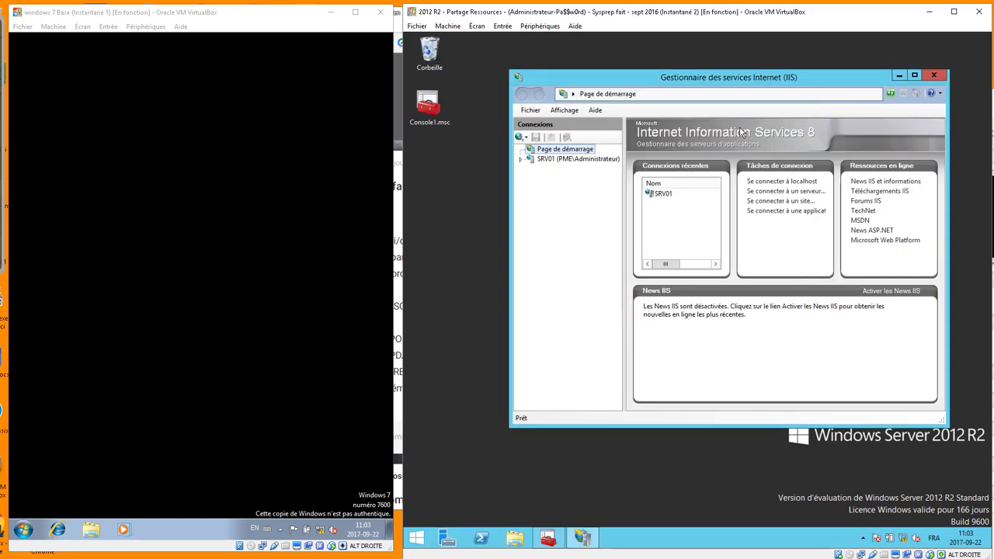
Expand the SRV01 server and its Sites node, declining the Microsoft Web Platform offer.
{"action": "left_click", "coordinate": [527, 160]}
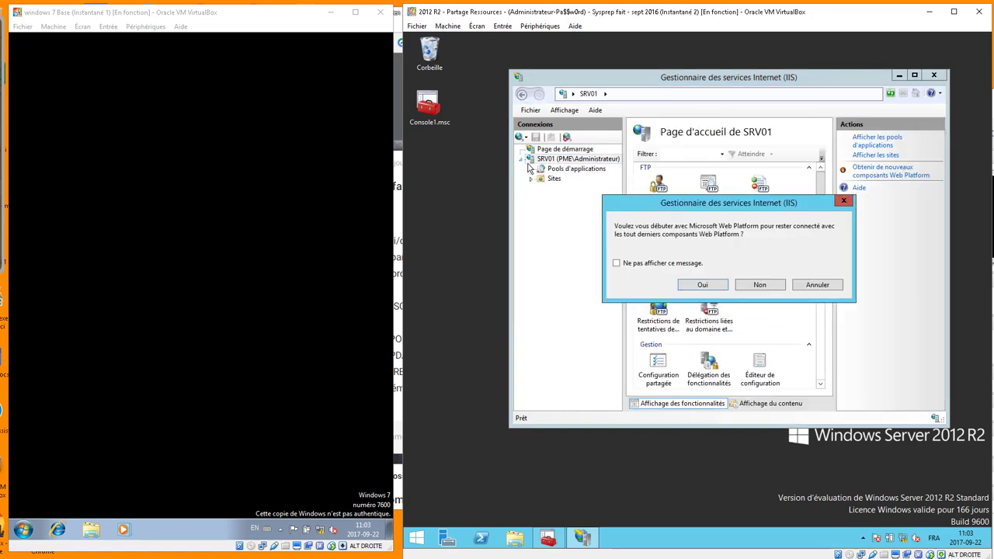
{"action": "left_click", "coordinate": [779, 291]}
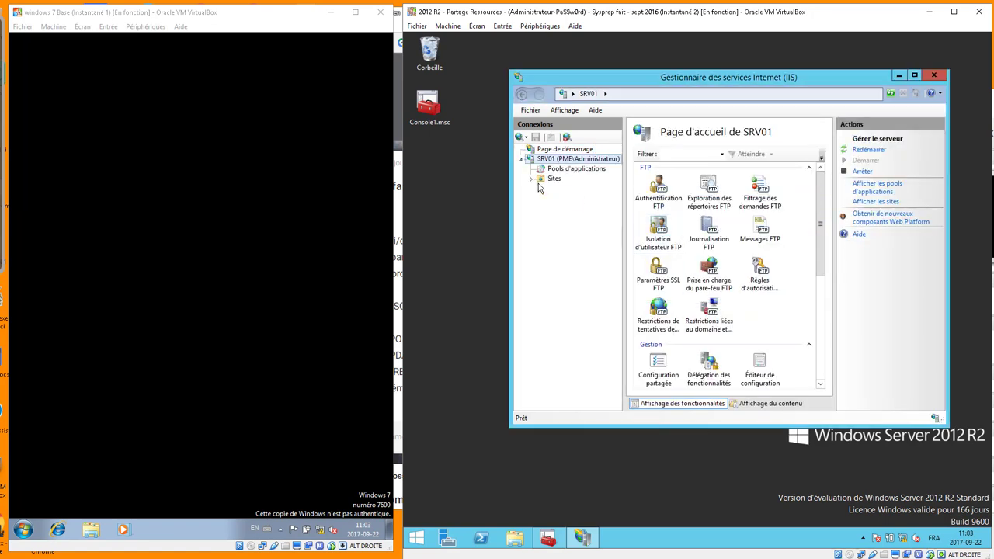
{"action": "left_click", "coordinate": [531, 178]}
{"action": "left_click", "coordinate": [308, 313]}
{"action": "left_click", "coordinate": [54, 530]}
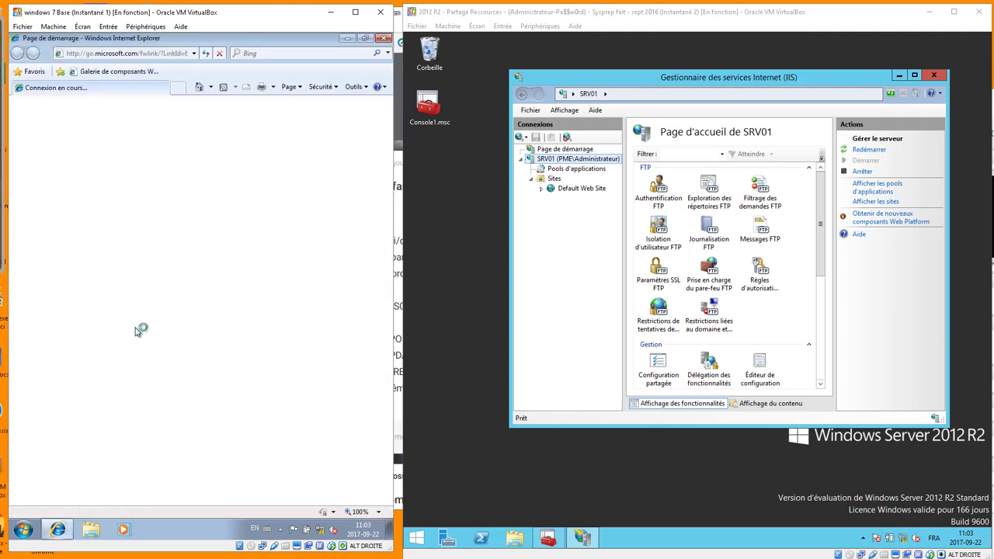
{"action": "left_click", "coordinate": [161, 94]}
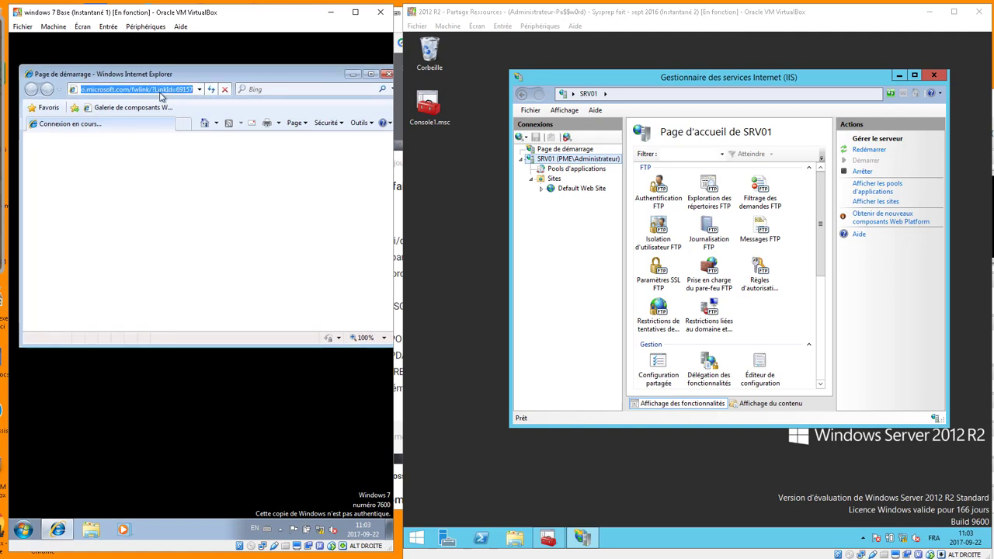
{"action": "type", "text": "http:"}
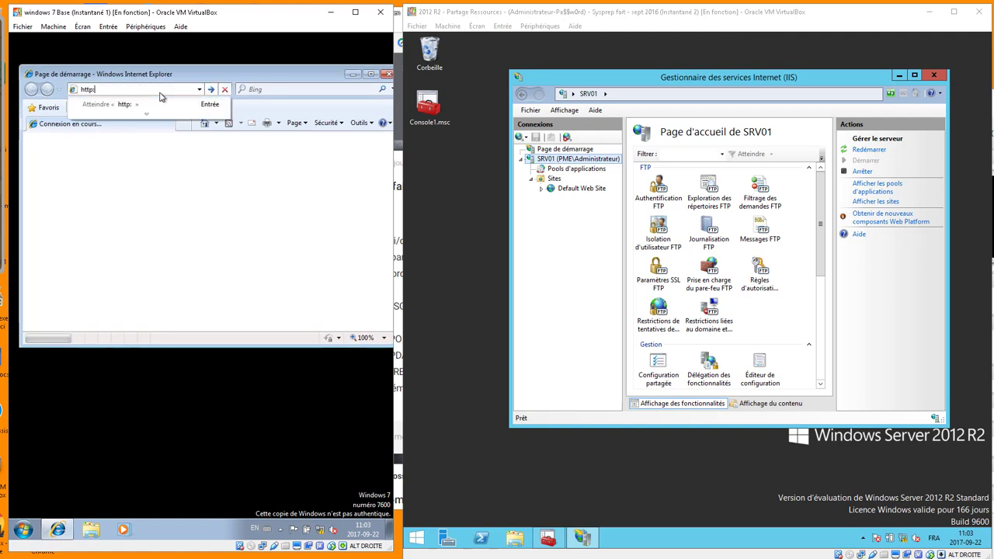
{"action": "type", "text": "//srv01/"}
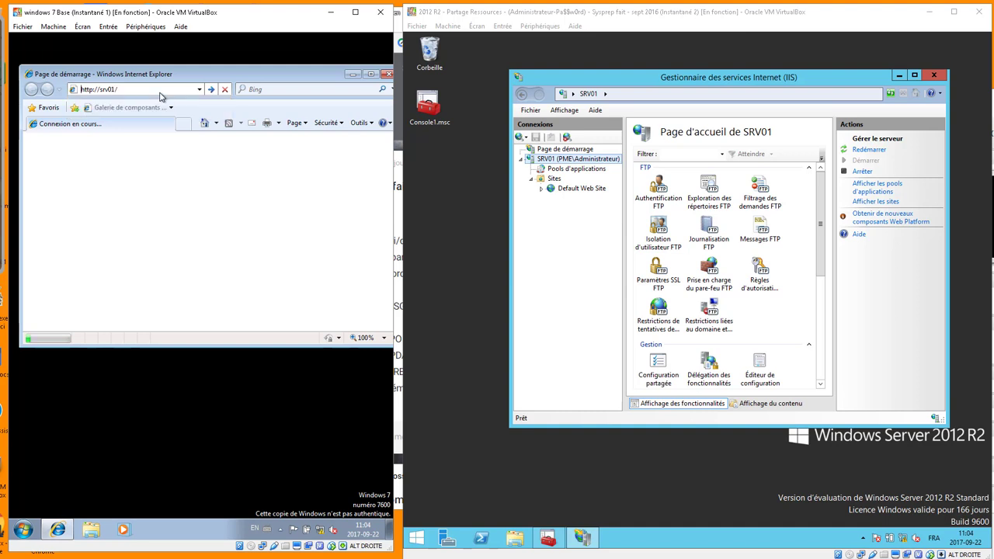
{"action": "key", "text": "Return"}
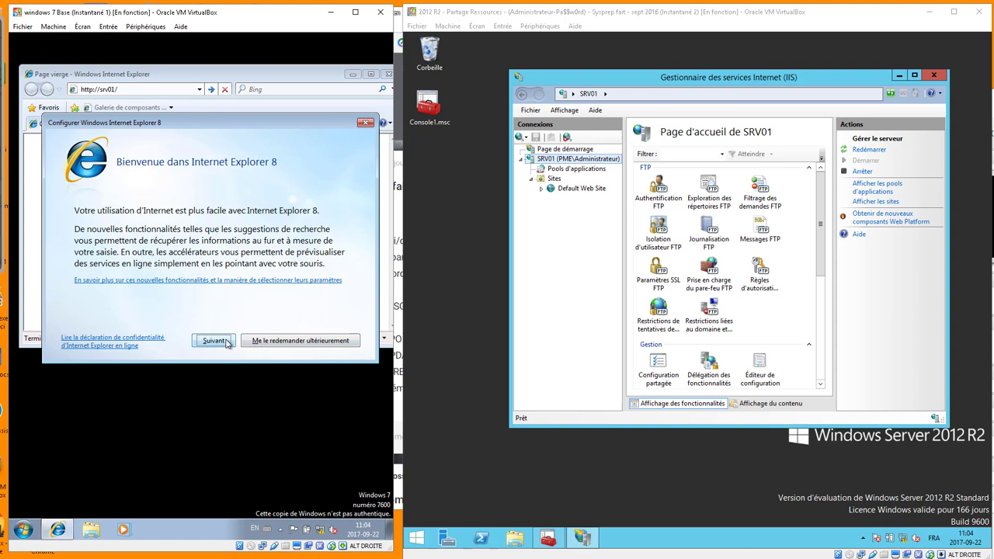
{"action": "left_click", "coordinate": [296, 343]}
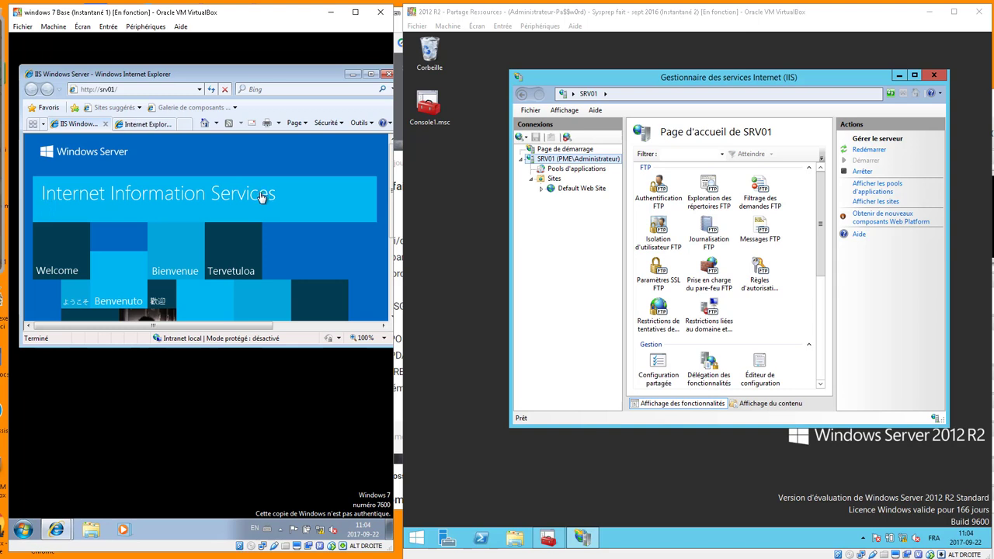
Delete the Default Web Site from the server's IIS sites.
{"action": "mouse_move", "coordinate": [544, 538]}
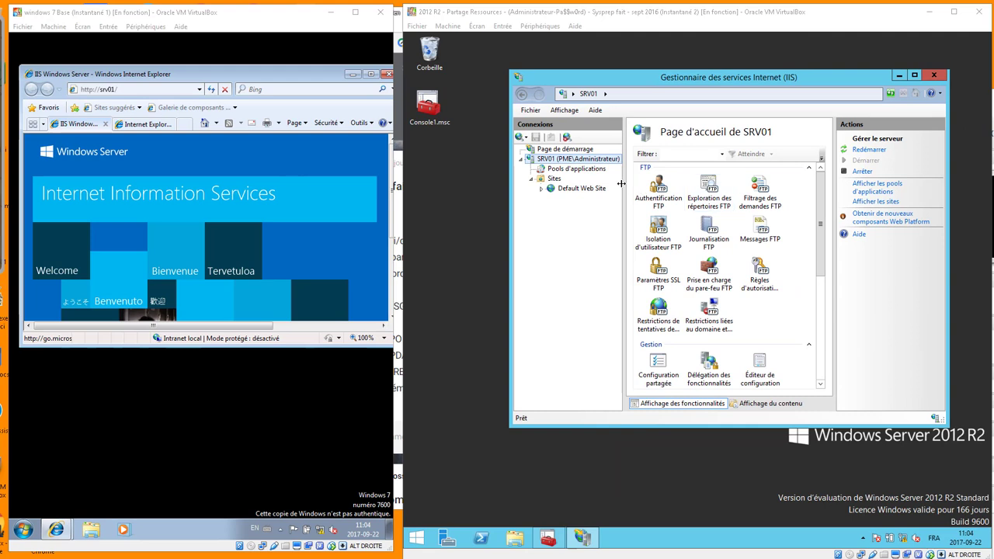
{"action": "left_click", "coordinate": [451, 172]}
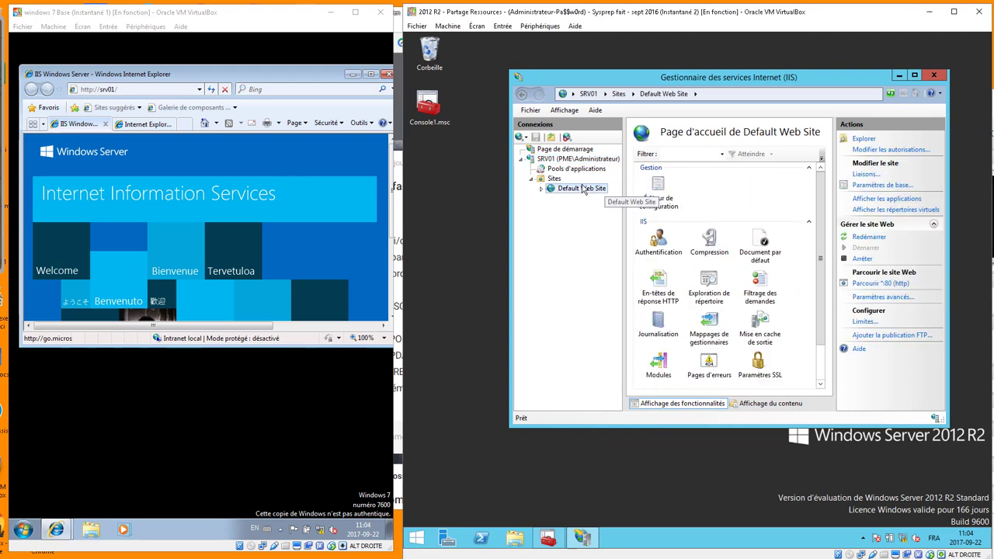
{"action": "right_click", "coordinate": [583, 190]}
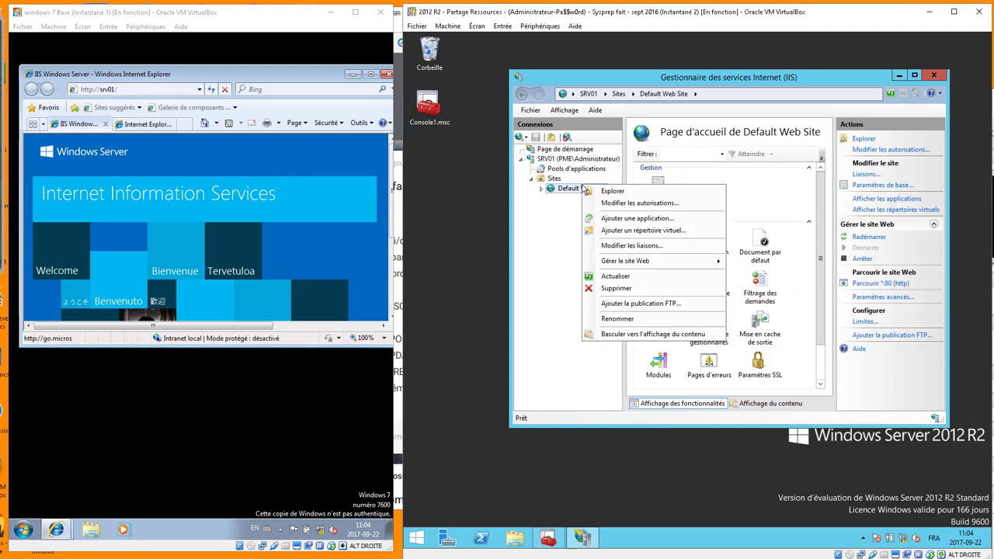
{"action": "left_click", "coordinate": [629, 288]}
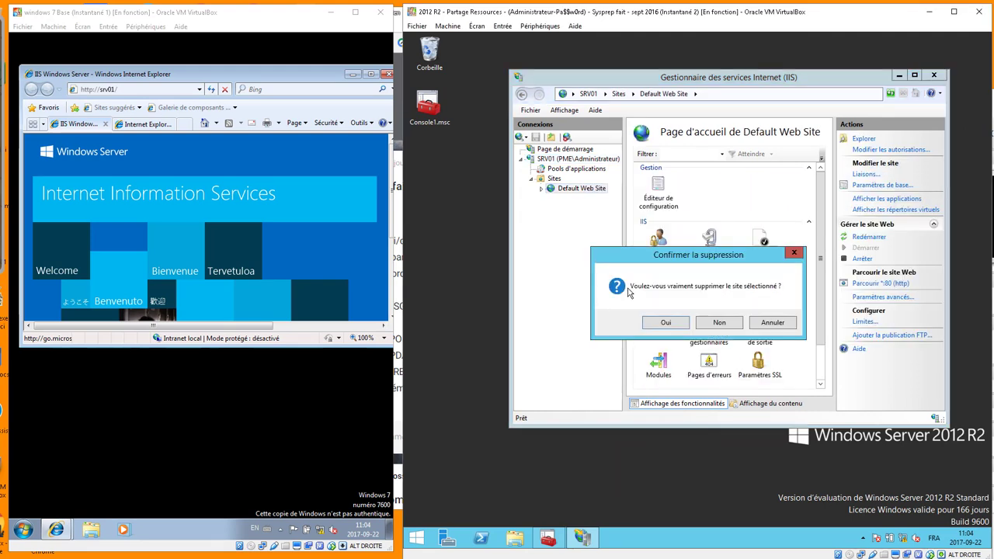
{"action": "left_click", "coordinate": [654, 323]}
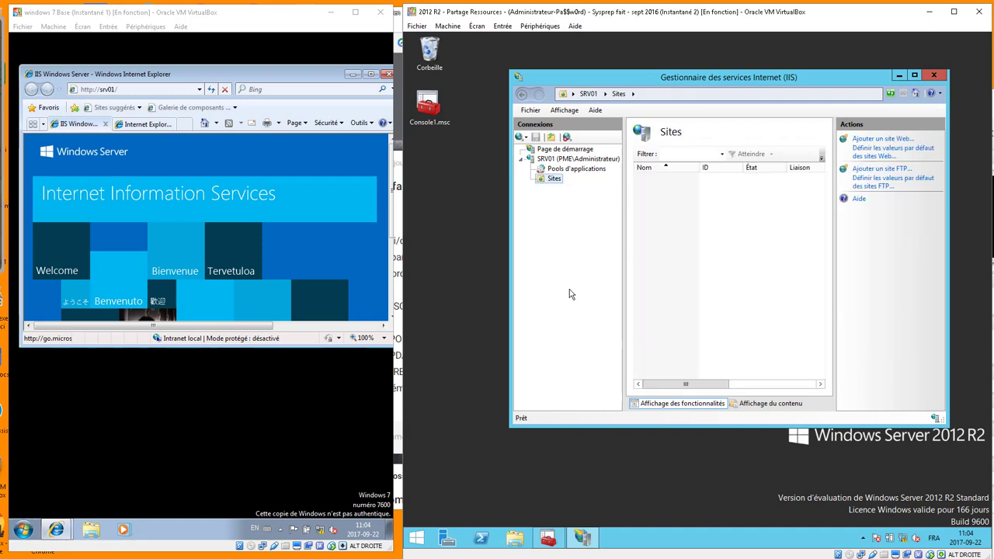
Start adding a new web site with the site name "mariosky - gotham".
{"action": "right_click", "coordinate": [554, 180]}
{"action": "left_click", "coordinate": [564, 186]}
{"action": "left_click", "coordinate": [650, 132]}
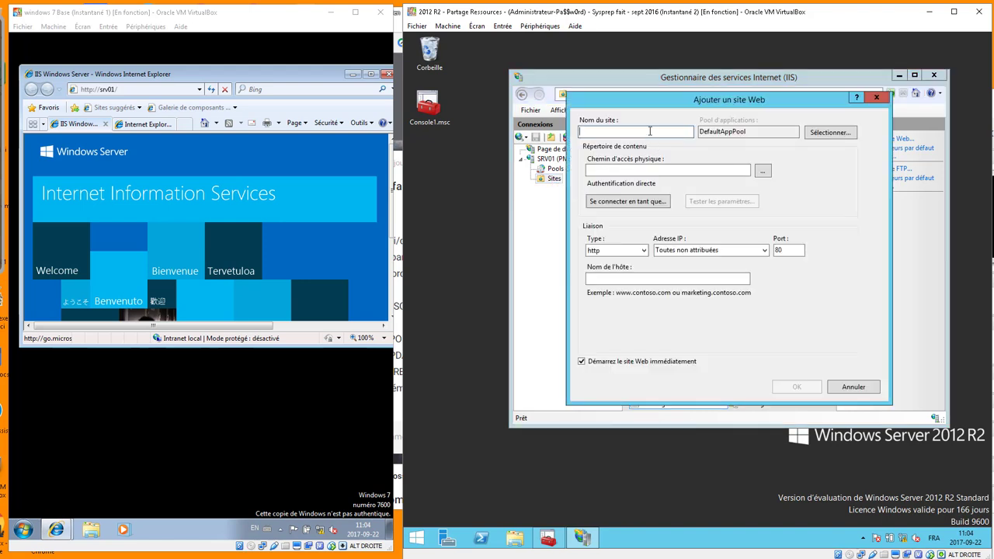
{"action": "type", "text": "mariosky"}
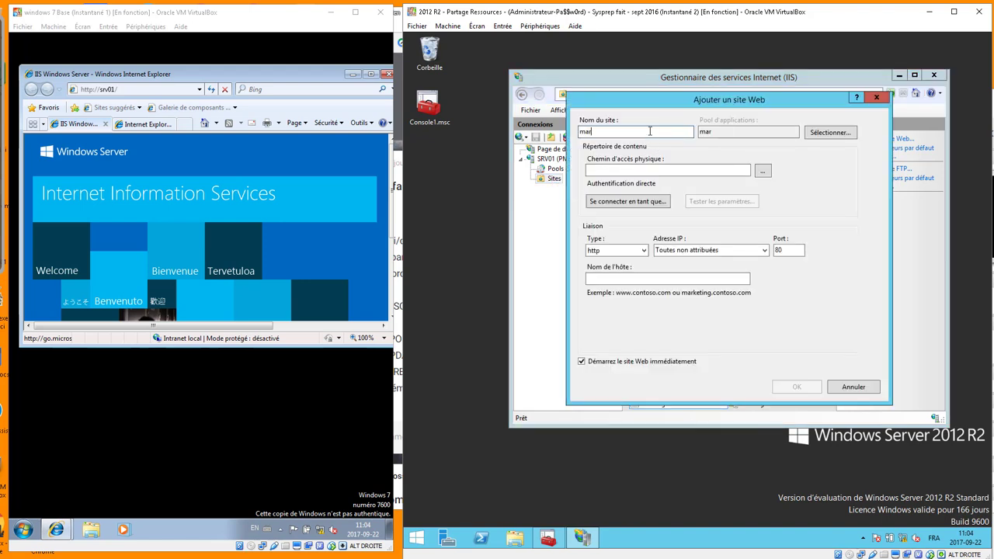
{"action": "type", "text": " - gotham"}
Browse for the site's physical path and create a new folder named IIS on the DATA (E:) drive.
{"action": "left_click", "coordinate": [603, 172]}
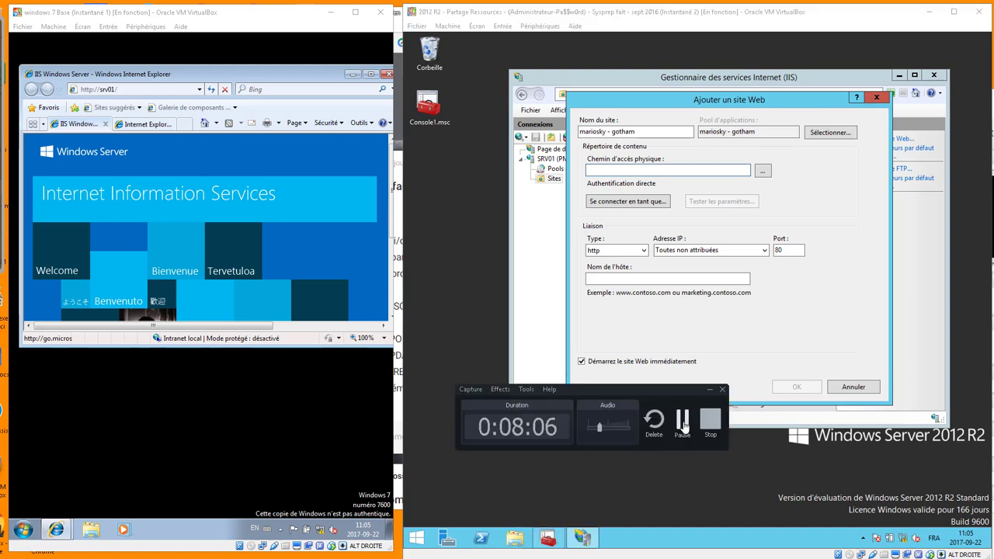
{"action": "left_click", "coordinate": [763, 171]}
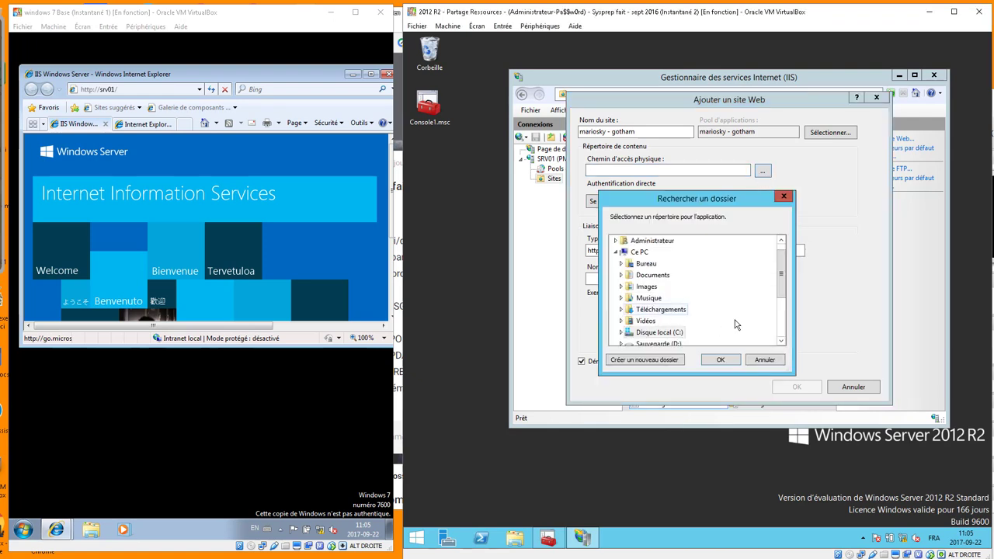
{"action": "left_click_drag", "start_coordinate": [781, 276], "coordinate": [781, 295]}
{"action": "scroll", "coordinate": [658, 262], "scroll_direction": "down", "scroll_amount": 1}
{"action": "double_click", "coordinate": [658, 262]}
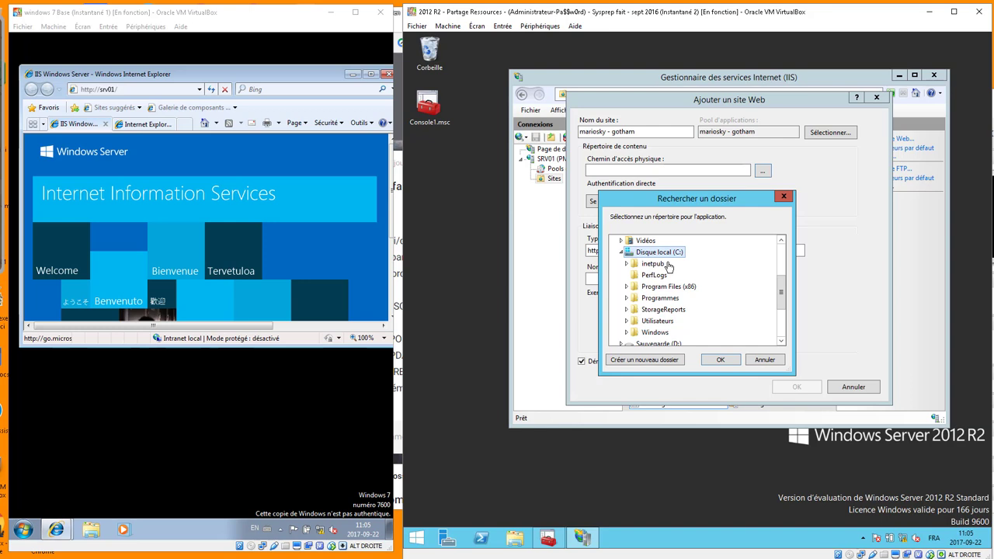
{"action": "left_click", "coordinate": [620, 252]}
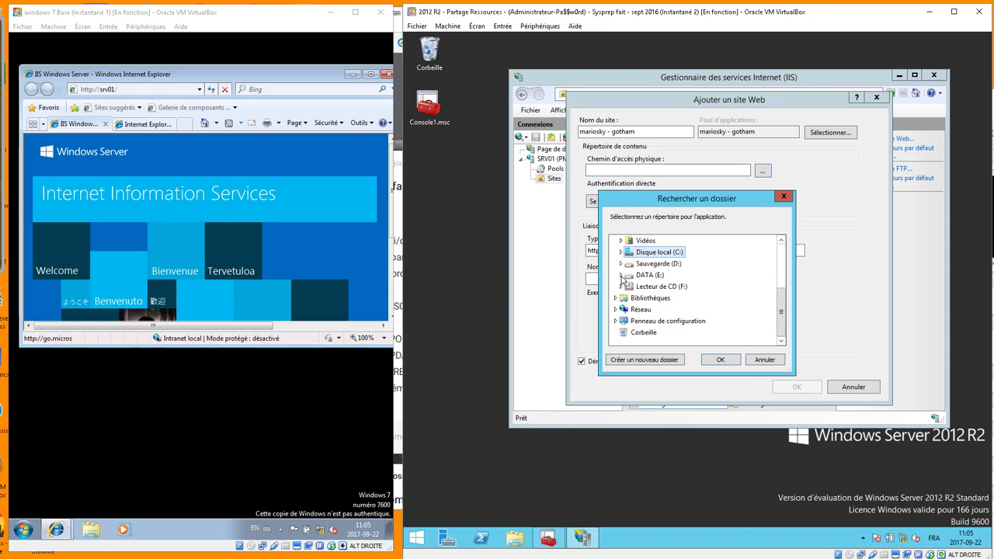
{"action": "double_click", "coordinate": [625, 276]}
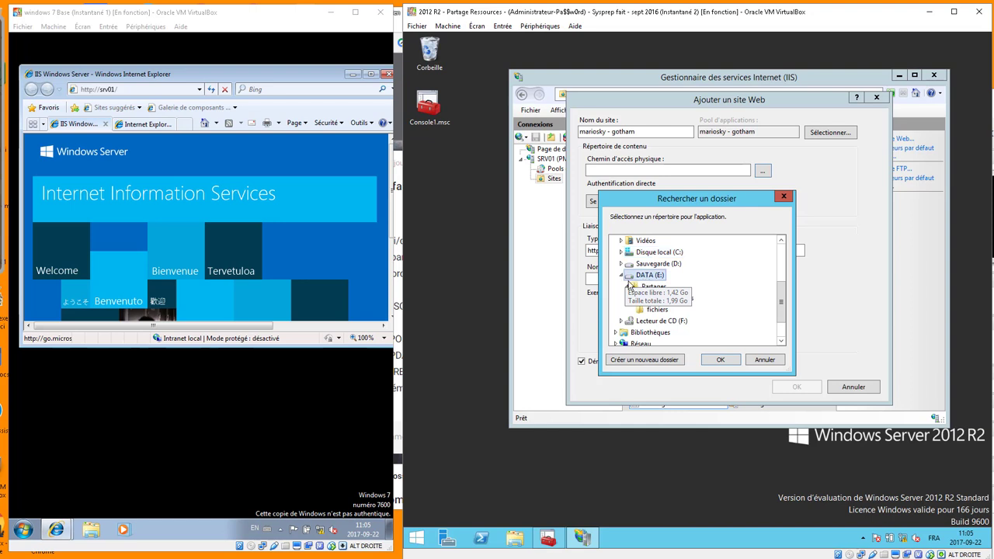
{"action": "left_click", "coordinate": [629, 288]}
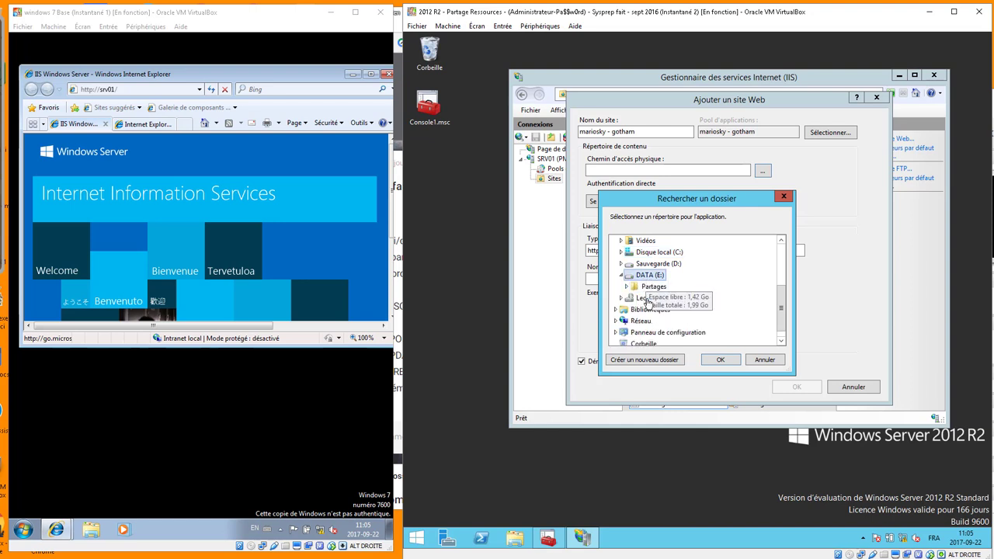
{"action": "left_click", "coordinate": [644, 359]}
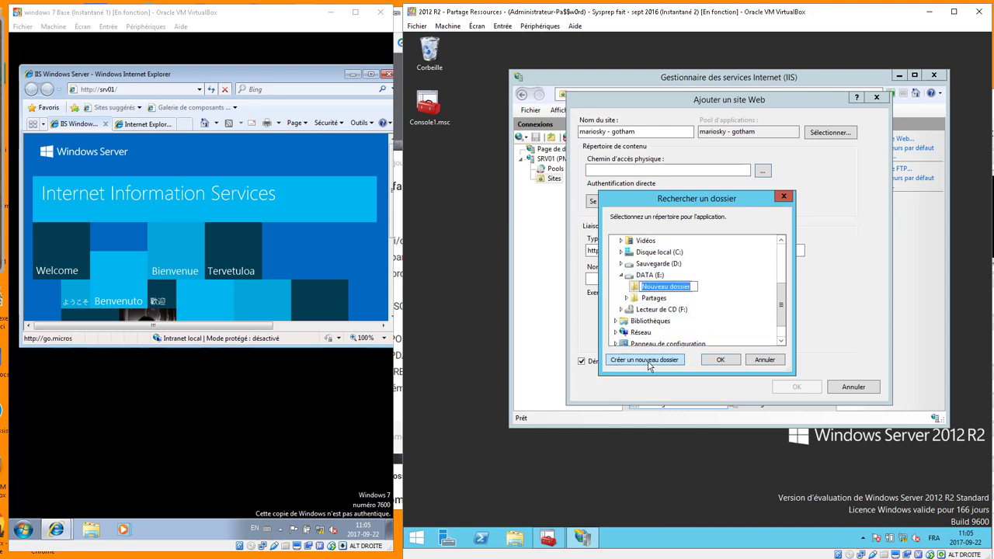
{"action": "type", "text": "IIS"}
{"action": "key", "text": "Return"}
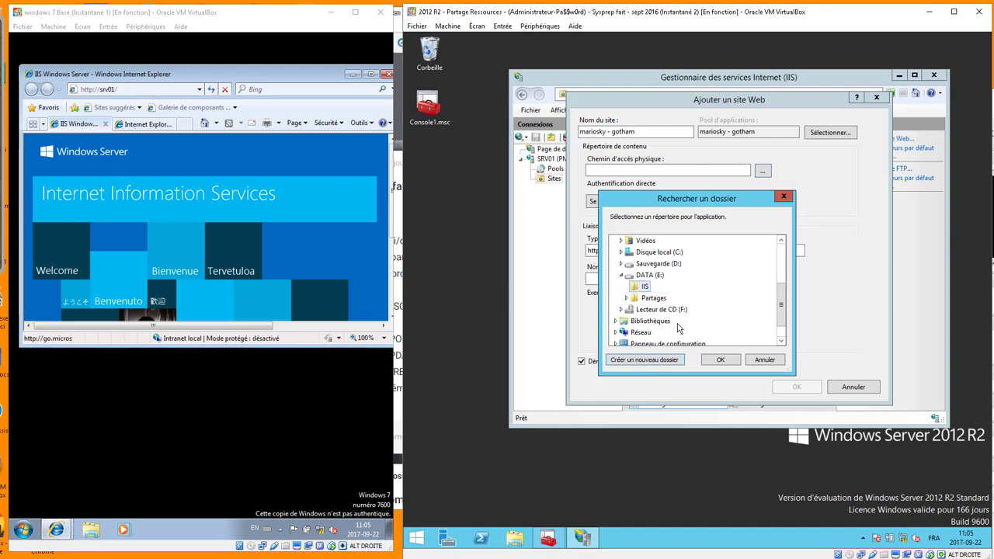
Create a mariosky-gotham subfolder inside the IIS folder and use it as the site's physical path.
{"action": "left_click", "coordinate": [645, 359]}
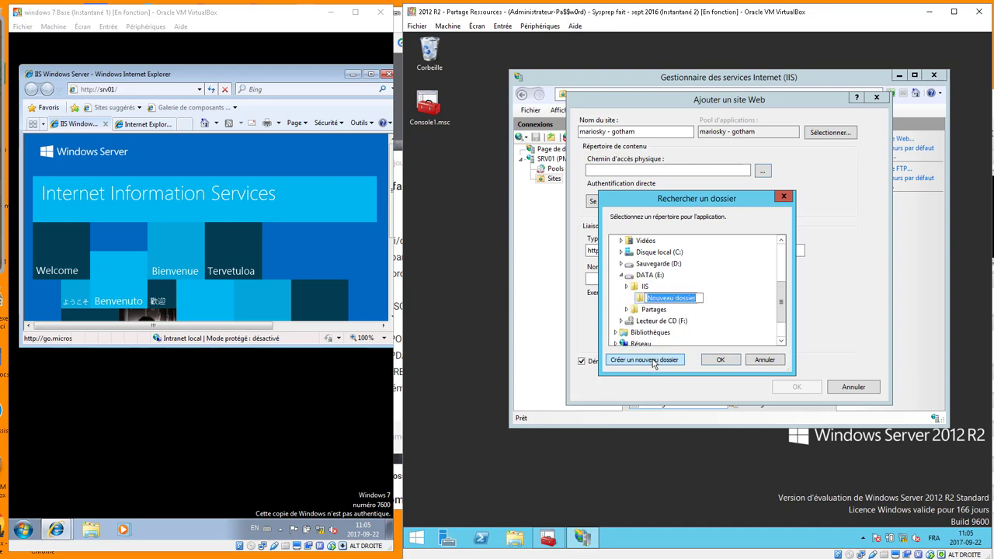
{"action": "type", "text": "mar"}
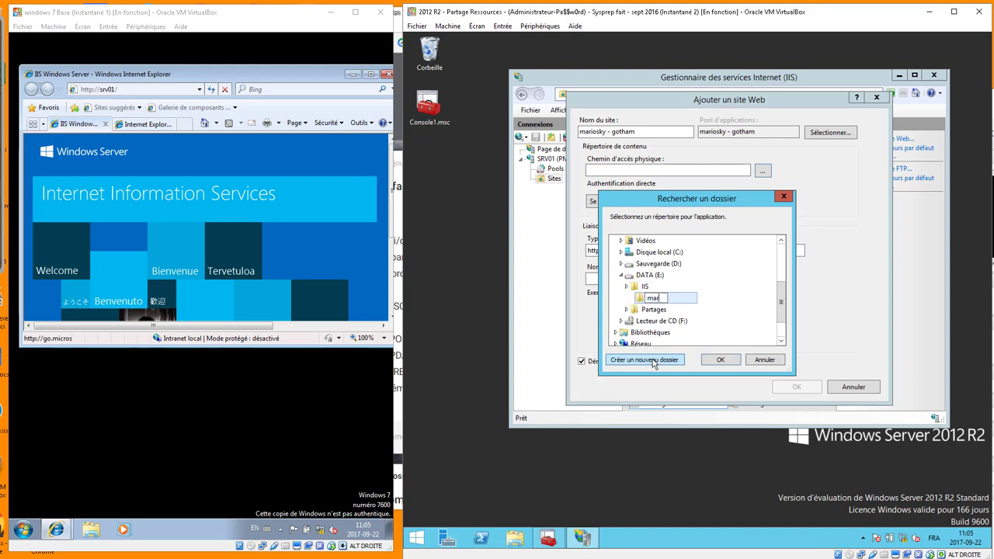
{"action": "type", "text": "iosky-gotham"}
{"action": "key", "text": "Return"}
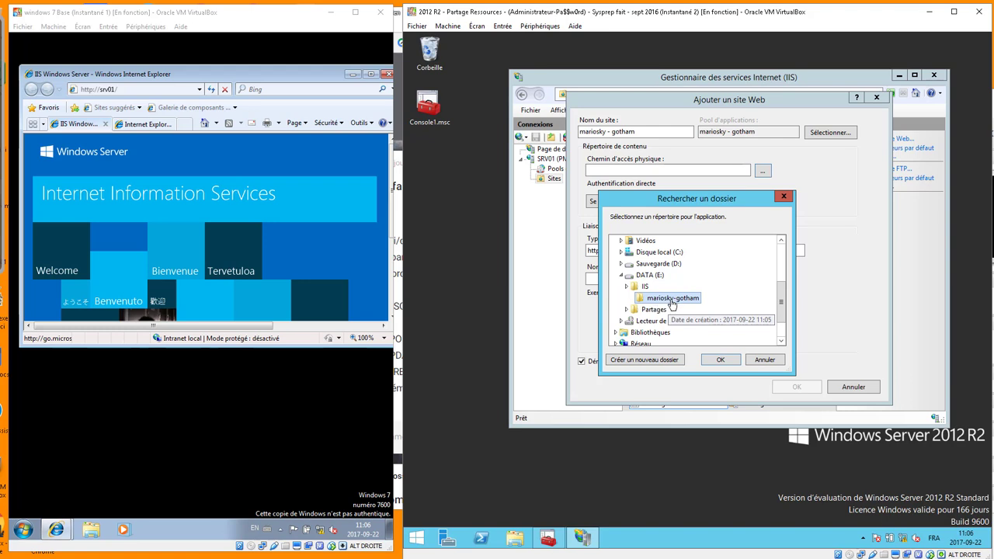
{"action": "left_click", "coordinate": [721, 361]}
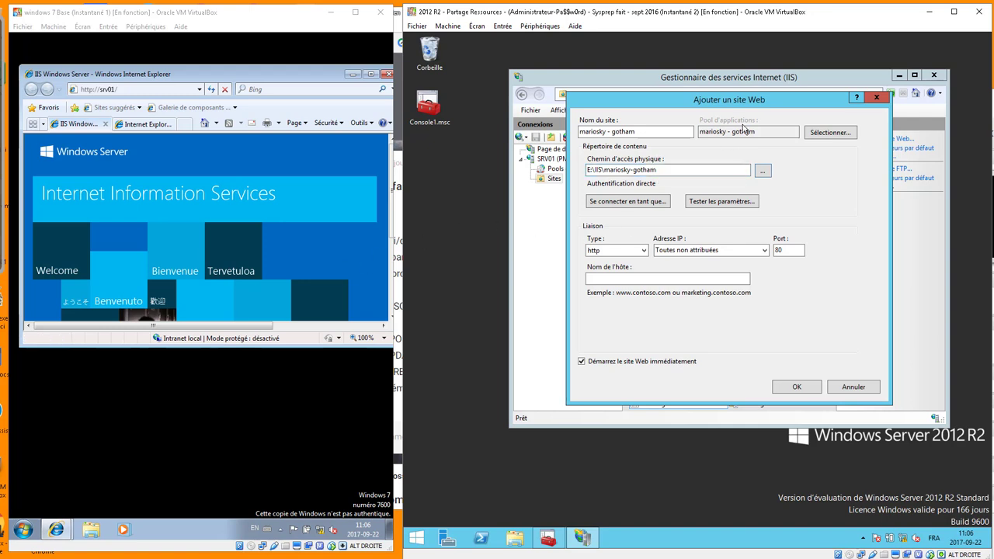
Assign the DefaultAppPool application pool to the new site.
{"action": "left_click", "coordinate": [846, 136]}
{"action": "left_click", "coordinate": [714, 224]}
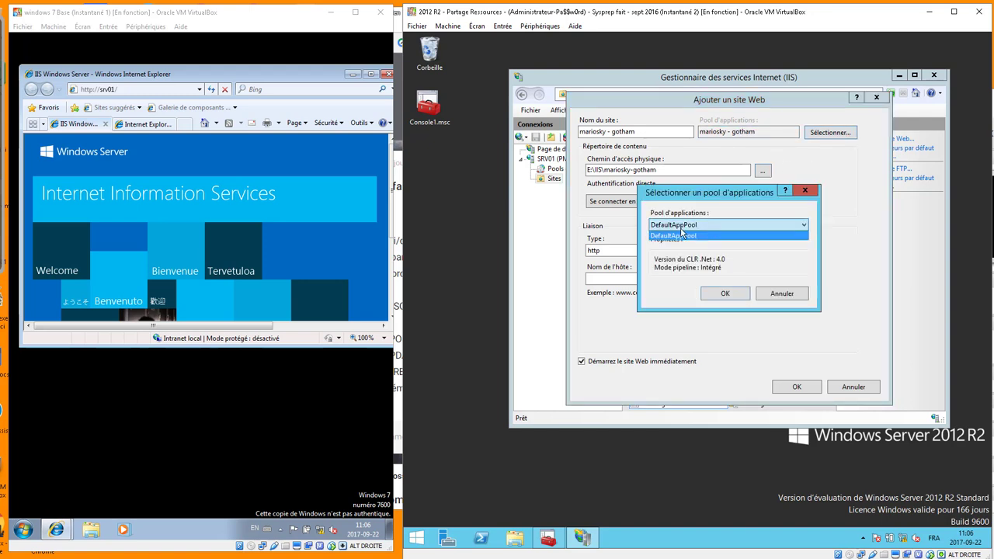
{"action": "left_click", "coordinate": [684, 236]}
{"action": "left_click", "coordinate": [725, 293]}
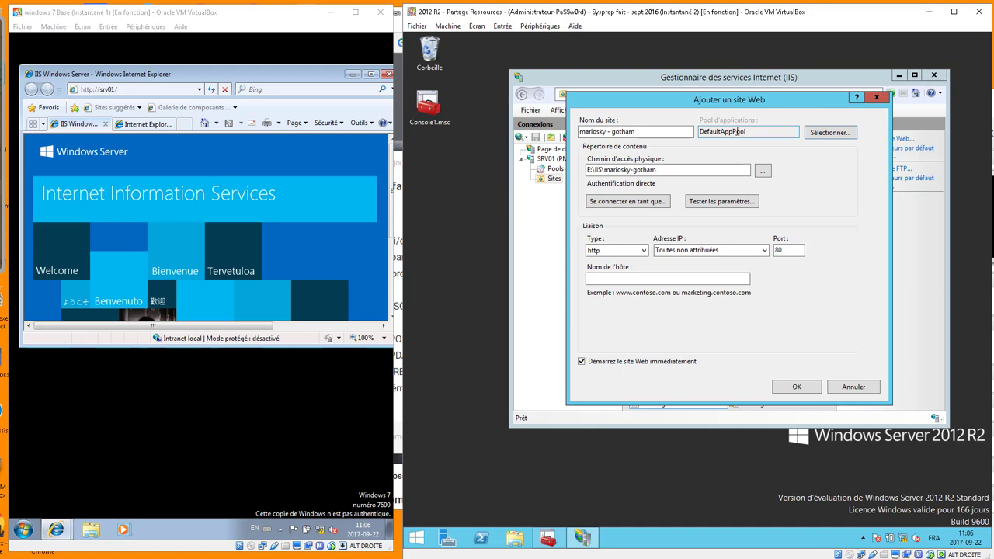
Bind the site over http to IP address 10.1.1.5 on port 80 with host name mariosky, and create it.
{"action": "left_click", "coordinate": [615, 251]}
{"action": "left_click", "coordinate": [617, 253]}
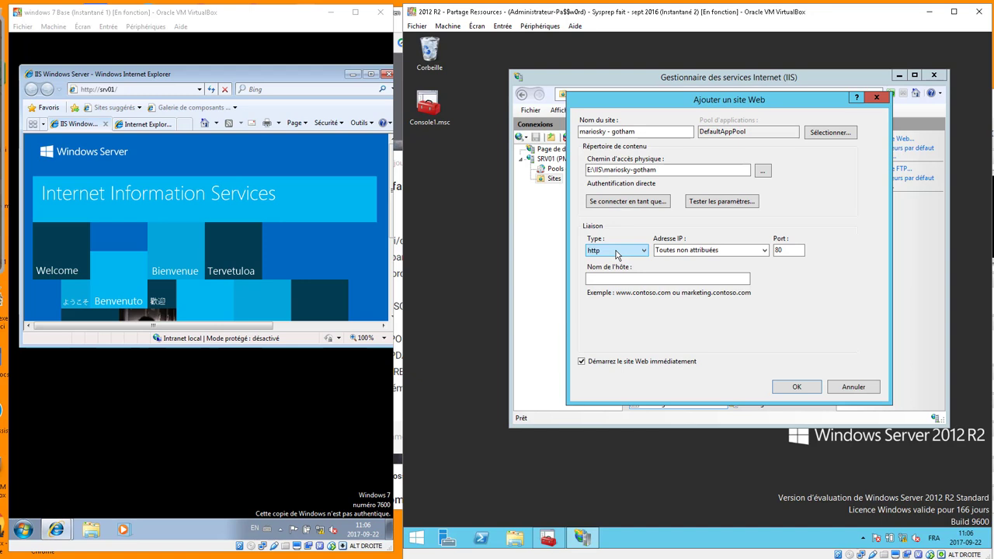
{"action": "left_click", "coordinate": [701, 253]}
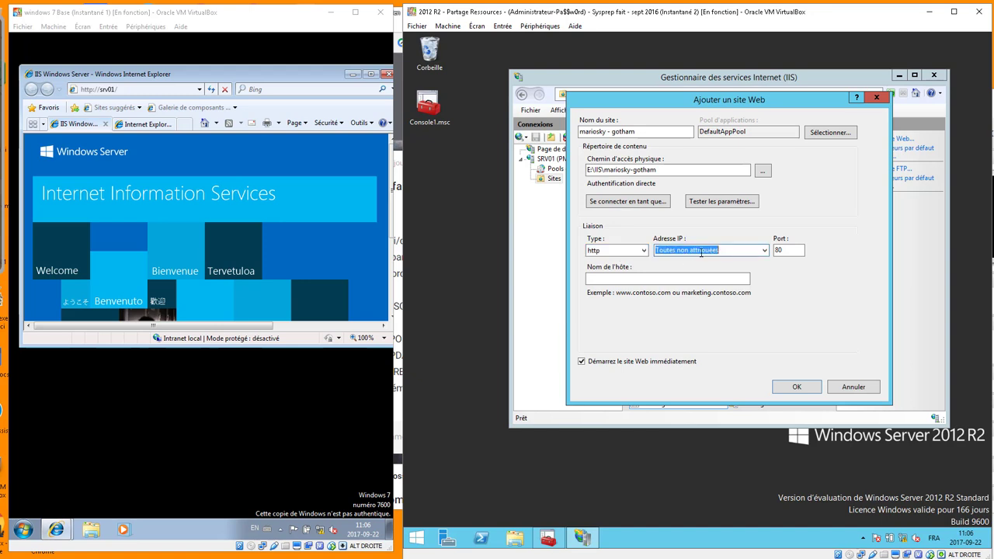
{"action": "left_click", "coordinate": [763, 254]}
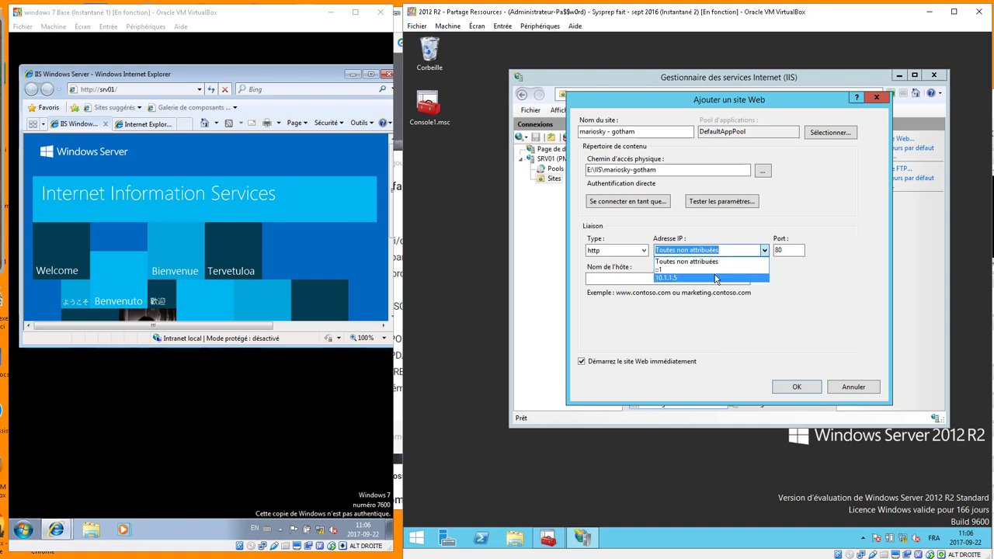
{"action": "left_click", "coordinate": [716, 278]}
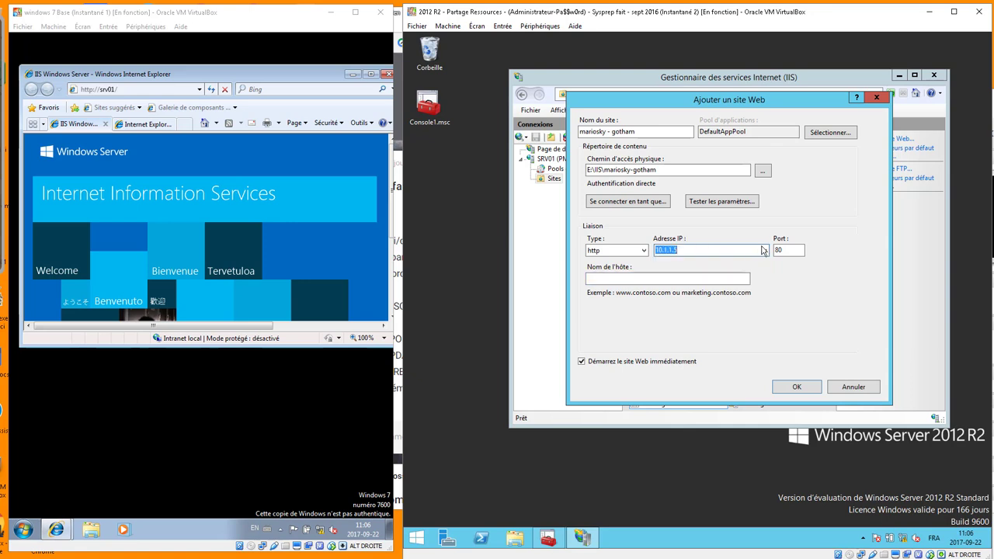
{"action": "left_click", "coordinate": [790, 252]}
{"action": "left_click", "coordinate": [656, 278]}
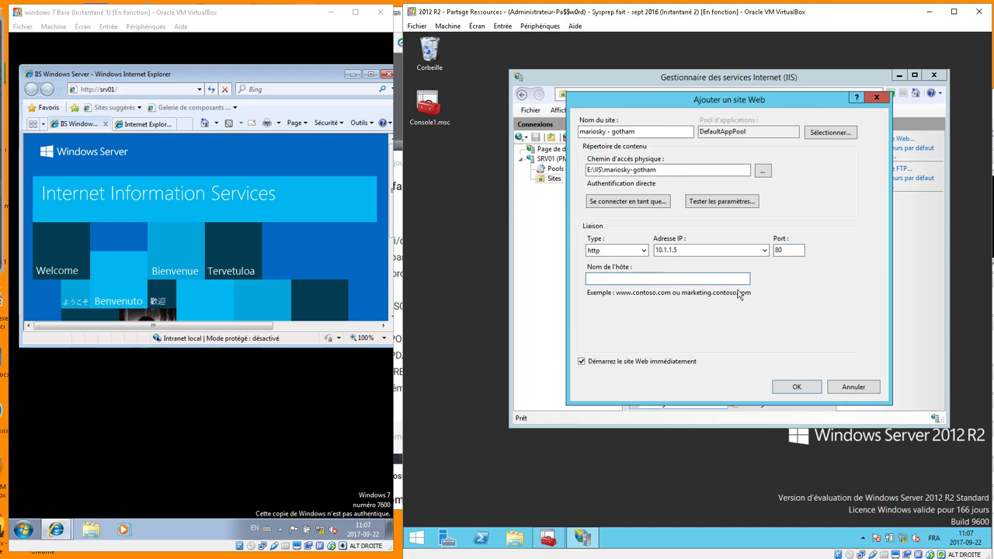
{"action": "type", "text": "marios"}
{"action": "left_click", "coordinate": [795, 387]}
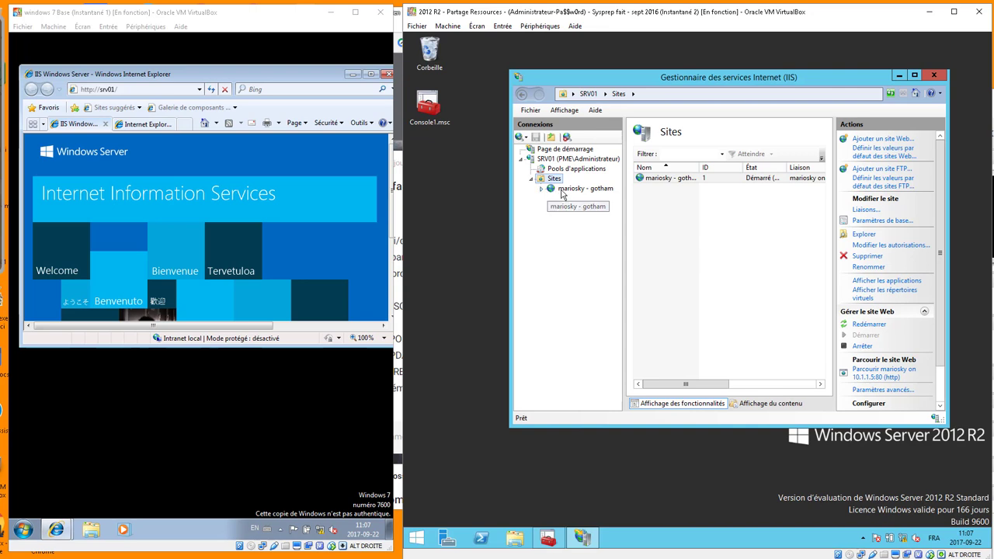
Add a second http binding to the mariosky - gotham site for host name gotham on port 80, all unassigned addresses.
{"action": "right_click", "coordinate": [562, 194]}
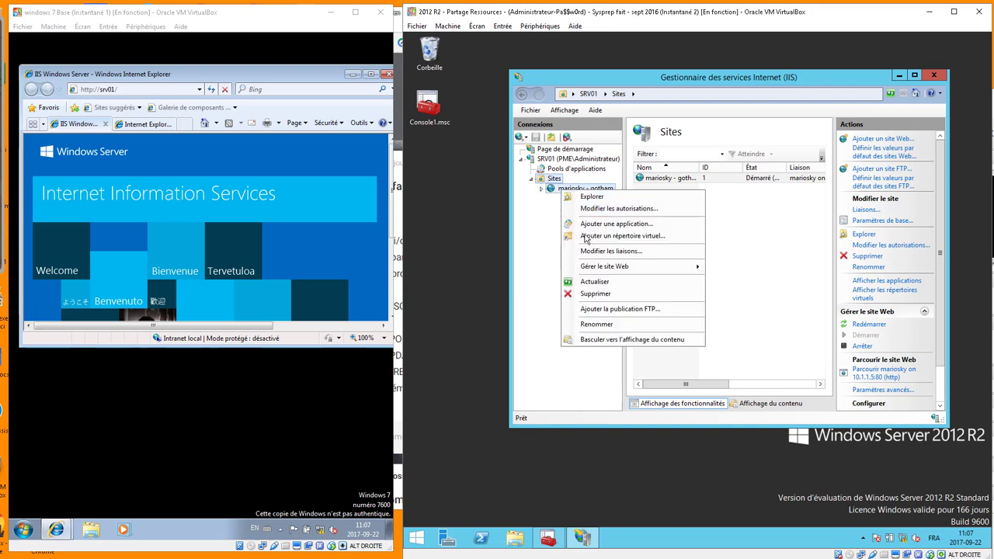
{"action": "left_click", "coordinate": [589, 253]}
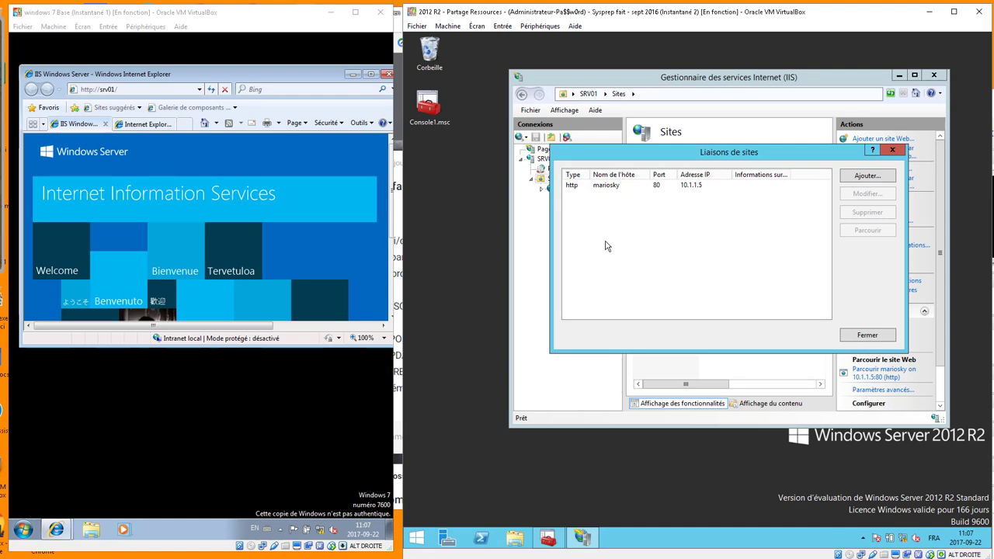
{"action": "left_click", "coordinate": [605, 188]}
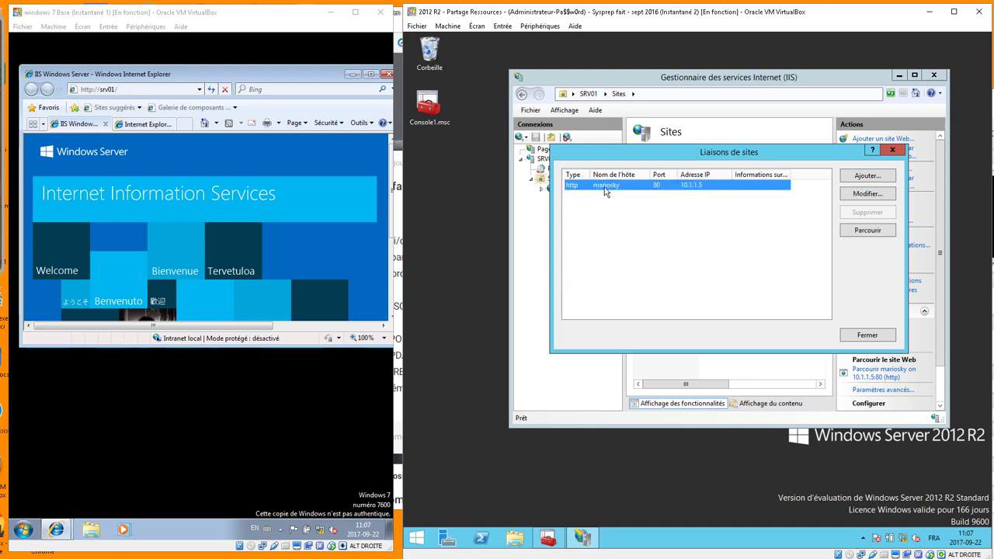
{"action": "left_click", "coordinate": [867, 179]}
{"action": "left_click", "coordinate": [674, 233]}
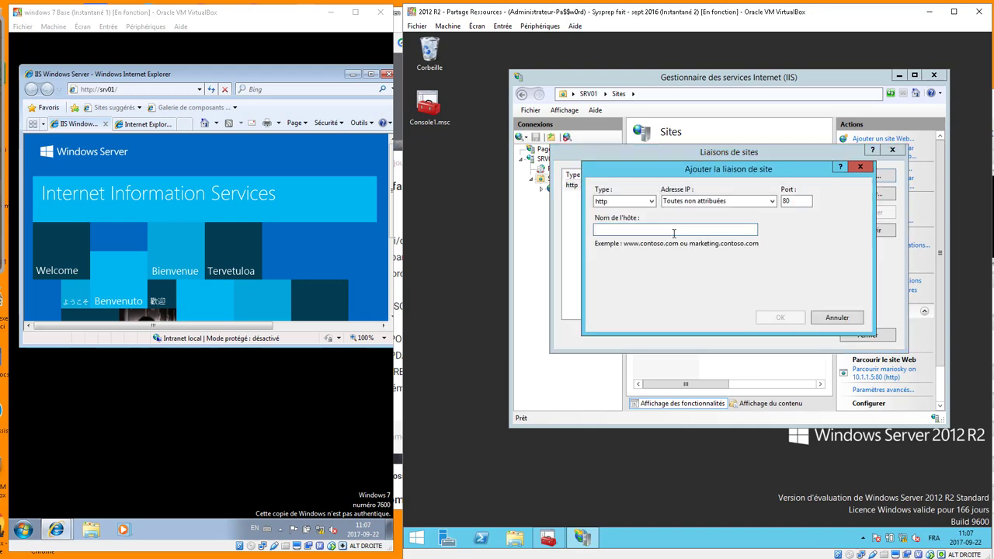
{"action": "type", "text": "gotham"}
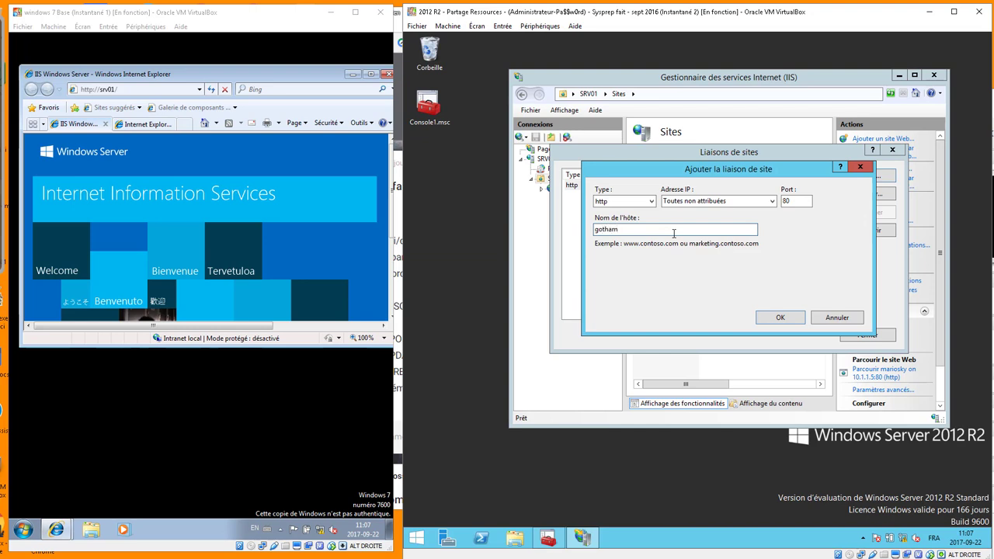
{"action": "left_click", "coordinate": [781, 317]}
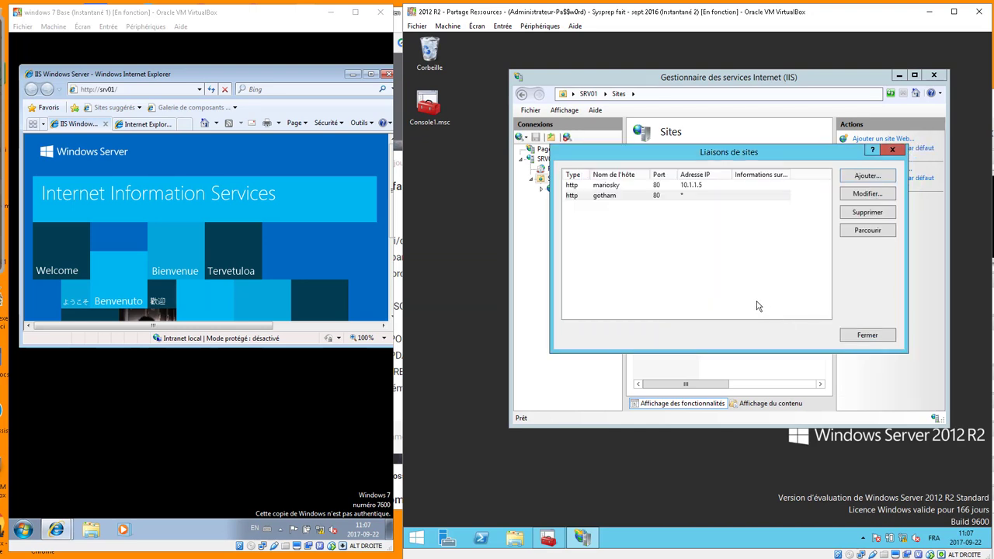
{"action": "left_click", "coordinate": [608, 189]}
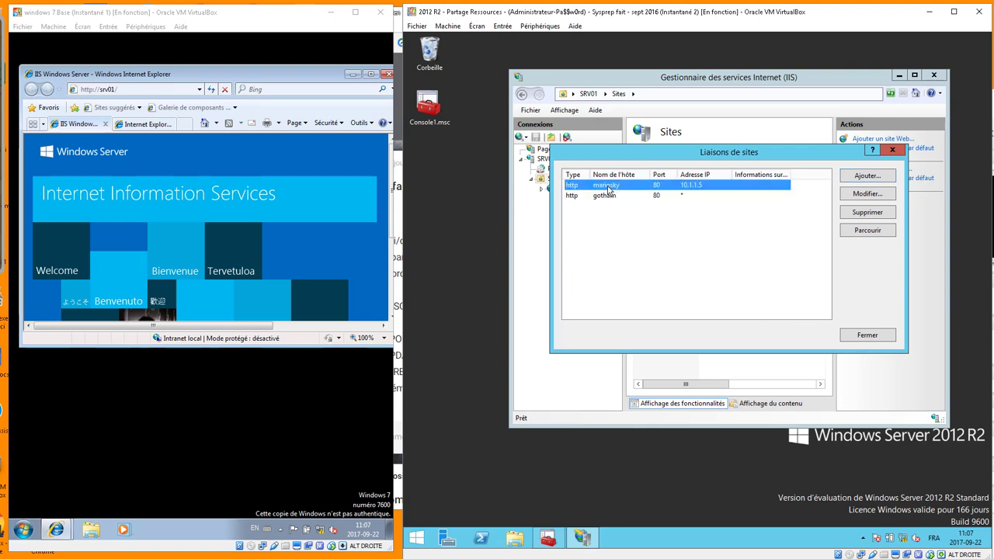
{"action": "left_click", "coordinate": [608, 198]}
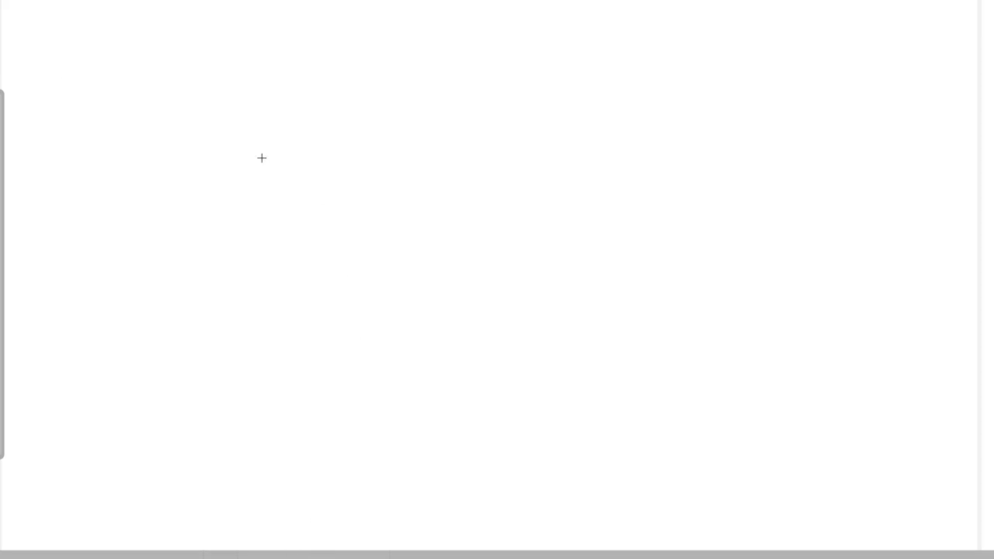
On the blank whiteboard, handwrite "HTTP → URL → gotham" in green across the upper area.
{"action": "mouse_move", "coordinate": [186, 96]}
{"action": "left_mouse_down"}
{"action": "mouse_move", "coordinate": [189, 139]}
{"action": "mouse_move", "coordinate": [204, 122]}
{"action": "left_mouse_up"}
{"action": "mouse_move", "coordinate": [204, 93]}
{"action": "left_mouse_down"}
{"action": "mouse_move", "coordinate": [213, 145]}
{"action": "mouse_move", "coordinate": [236, 134]}
{"action": "left_mouse_up"}
{"action": "left_click_drag", "start_coordinate": [247, 86], "coordinate": [245, 144]}
{"action": "mouse_move", "coordinate": [216, 118]}
{"action": "left_mouse_down"}
{"action": "mouse_move", "coordinate": [239, 115]}
{"action": "mouse_move", "coordinate": [259, 149]}
{"action": "left_mouse_up"}
{"action": "mouse_move", "coordinate": [254, 93]}
{"action": "left_mouse_down"}
{"action": "mouse_move", "coordinate": [271, 92]}
{"action": "mouse_move", "coordinate": [261, 123]}
{"action": "mouse_move", "coordinate": [321, 126]}
{"action": "left_mouse_up"}
{"action": "mouse_move", "coordinate": [319, 115]}
{"action": "left_mouse_down"}
{"action": "mouse_move", "coordinate": [339, 124]}
{"action": "mouse_move", "coordinate": [324, 132]}
{"action": "left_mouse_up"}
{"action": "mouse_move", "coordinate": [397, 110]}
{"action": "left_mouse_down"}
{"action": "mouse_move", "coordinate": [401, 137]}
{"action": "mouse_move", "coordinate": [420, 112]}
{"action": "left_mouse_up"}
{"action": "mouse_move", "coordinate": [431, 110]}
{"action": "left_mouse_down"}
{"action": "mouse_move", "coordinate": [433, 140]}
{"action": "mouse_move", "coordinate": [452, 137]}
{"action": "left_mouse_up"}
{"action": "mouse_move", "coordinate": [460, 104]}
{"action": "left_mouse_down"}
{"action": "mouse_move", "coordinate": [480, 139]}
{"action": "mouse_move", "coordinate": [532, 121]}
{"action": "mouse_move", "coordinate": [531, 136]}
{"action": "left_mouse_up"}
{"action": "mouse_move", "coordinate": [641, 117]}
{"action": "left_mouse_down"}
{"action": "mouse_move", "coordinate": [622, 148]}
{"action": "mouse_move", "coordinate": [666, 115]}
{"action": "left_mouse_up"}
{"action": "mouse_move", "coordinate": [683, 81]}
{"action": "left_mouse_down"}
{"action": "mouse_move", "coordinate": [681, 135]}
{"action": "mouse_move", "coordinate": [691, 109]}
{"action": "left_mouse_up"}
{"action": "mouse_move", "coordinate": [703, 78]}
{"action": "left_mouse_down"}
{"action": "mouse_move", "coordinate": [701, 136]}
{"action": "mouse_move", "coordinate": [802, 133]}
{"action": "left_mouse_up"}
Draw an arrow down from gotham to a handwritten, circled "IIS".
{"action": "mouse_move", "coordinate": [656, 162]}
{"action": "left_mouse_down"}
{"action": "mouse_move", "coordinate": [628, 242]}
{"action": "mouse_move", "coordinate": [646, 245]}
{"action": "left_mouse_up"}
{"action": "left_click_drag", "start_coordinate": [543, 259], "coordinate": [545, 303]}
{"action": "mouse_move", "coordinate": [573, 259]}
{"action": "left_mouse_down"}
{"action": "mouse_move", "coordinate": [562, 307]}
{"action": "mouse_move", "coordinate": [575, 284]}
{"action": "left_mouse_up"}
{"action": "left_click_drag", "start_coordinate": [597, 273], "coordinate": [565, 311]}
{"action": "mouse_move", "coordinate": [607, 247]}
{"action": "left_mouse_down"}
{"action": "mouse_move", "coordinate": [526, 268]}
{"action": "mouse_move", "coordinate": [615, 253]}
{"action": "left_mouse_up"}
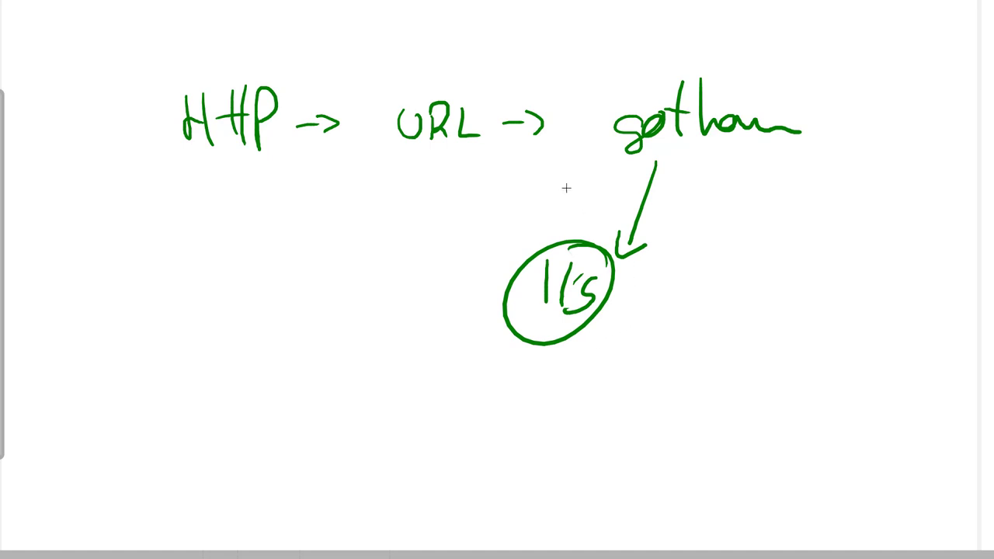
Circle URL in the whiteboard sketch and add a question mark after gotham.
{"action": "mouse_move", "coordinate": [550, 100]}
{"action": "left_mouse_down"}
{"action": "mouse_move", "coordinate": [514, 59]}
{"action": "mouse_move", "coordinate": [496, 203]}
{"action": "mouse_move", "coordinate": [554, 101]}
{"action": "left_mouse_up"}
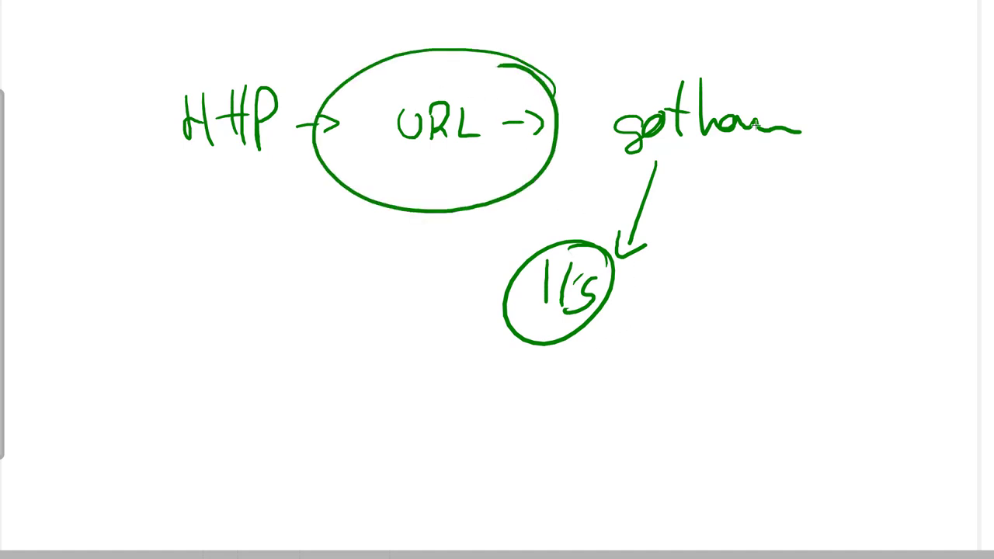
{"action": "mouse_move", "coordinate": [786, 80]}
{"action": "left_mouse_down"}
{"action": "mouse_move", "coordinate": [821, 94]}
{"action": "mouse_move", "coordinate": [807, 117]}
{"action": "left_mouse_up"}
{"action": "left_click_drag", "start_coordinate": [815, 145], "coordinate": [819, 146]}
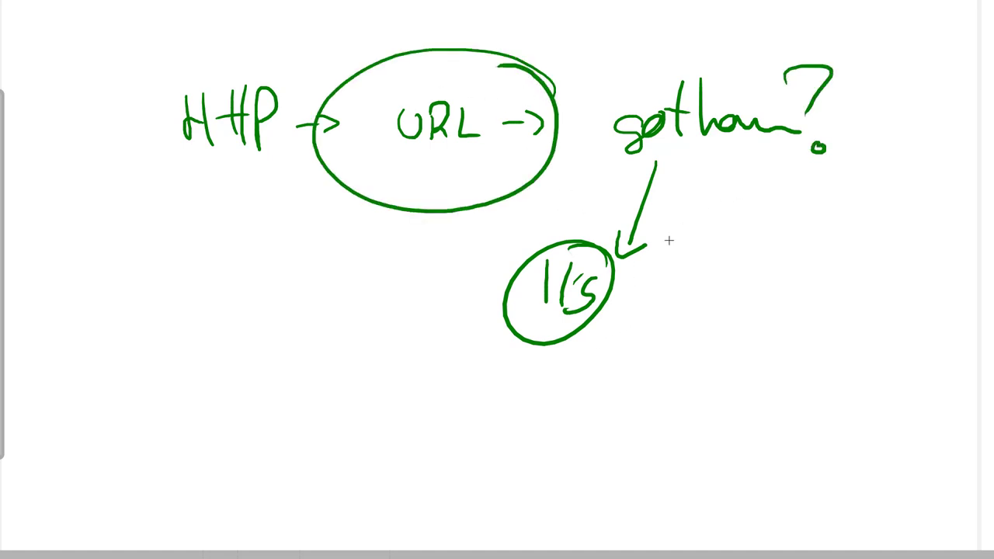